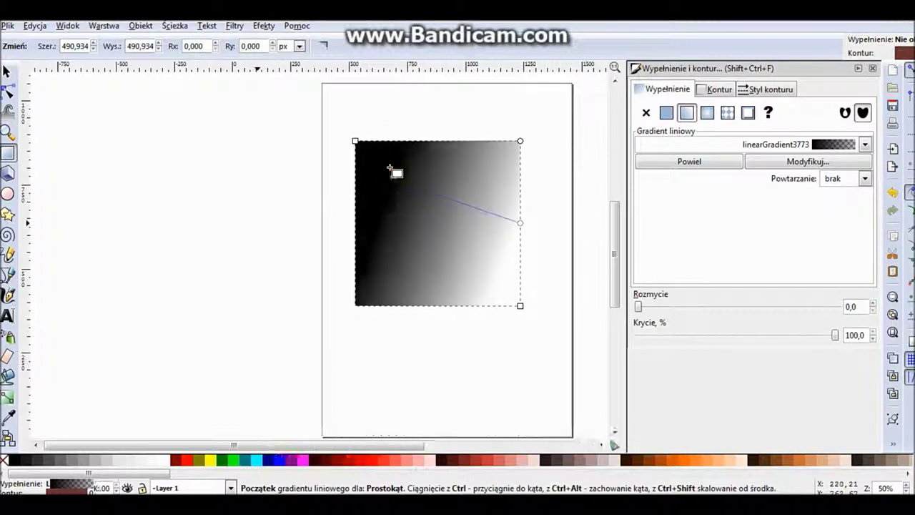
Reorient the square's linear gradient diagonally, from the square's centre to a point beyond its lower-right corner.
left_click(520, 223)
left_click_drag(520, 225, 555, 345)
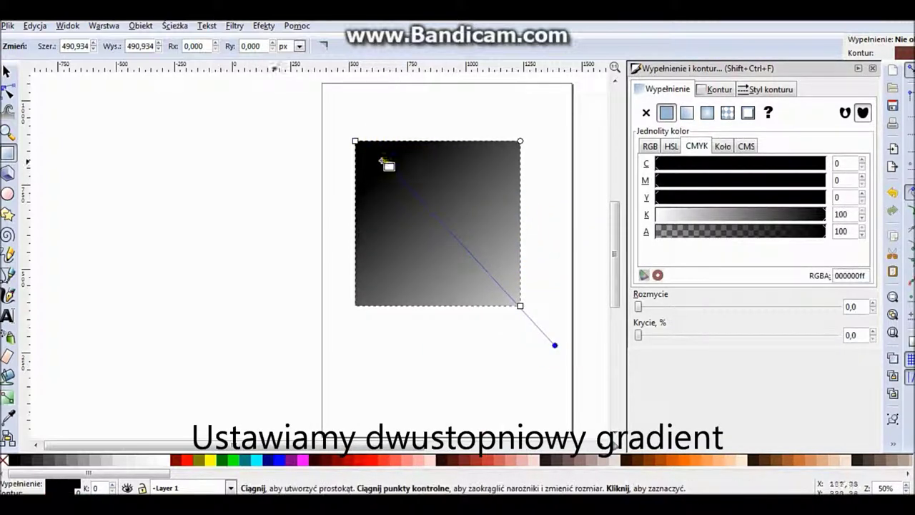
left_click_drag(388, 163, 446, 214)
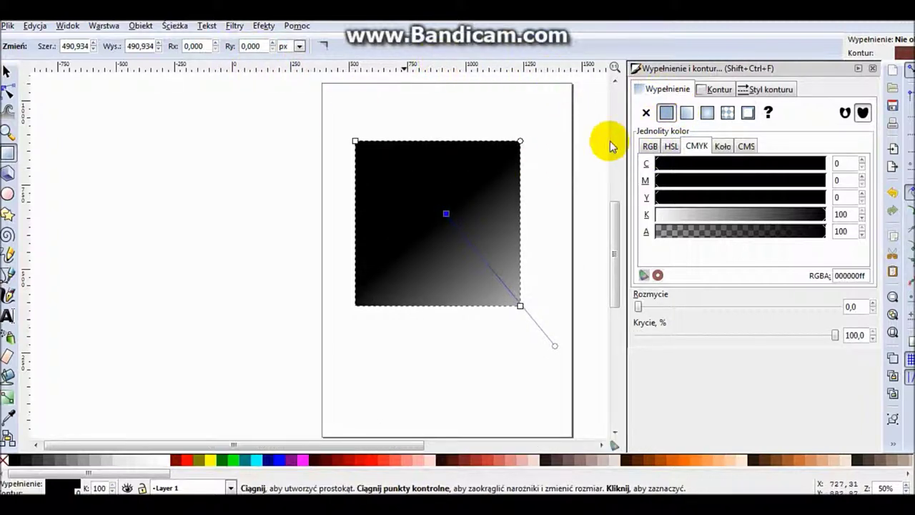
Add a middle stop to the square's linear gradient and set the end stop's alpha to 100.
left_click(679, 113)
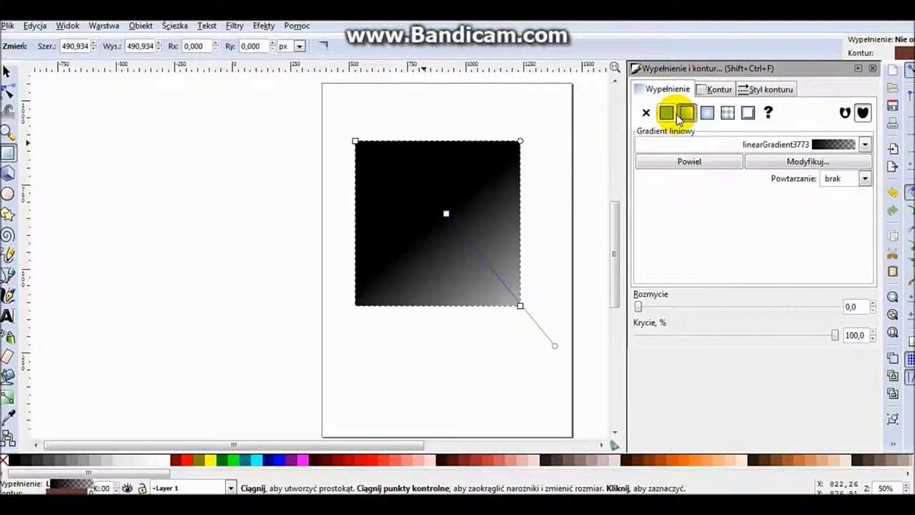
left_click(793, 161)
left_click(697, 148)
left_click(779, 125)
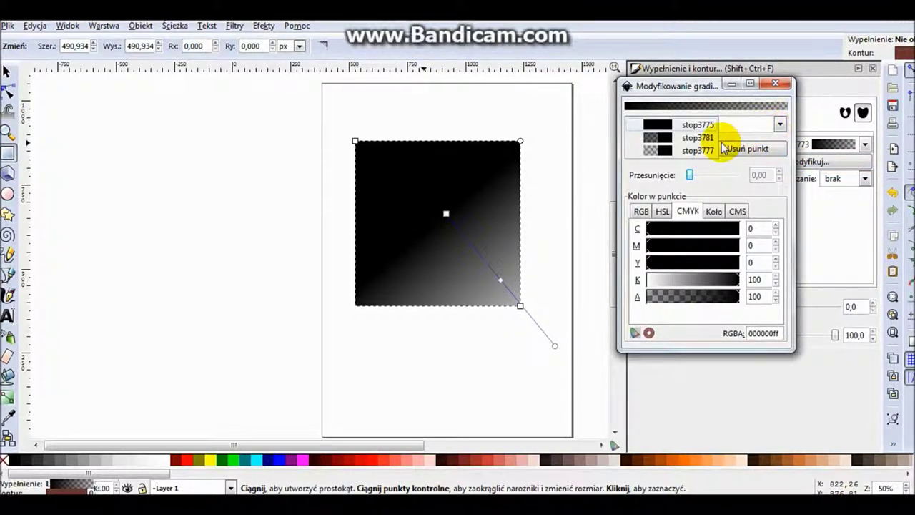
left_click(699, 151)
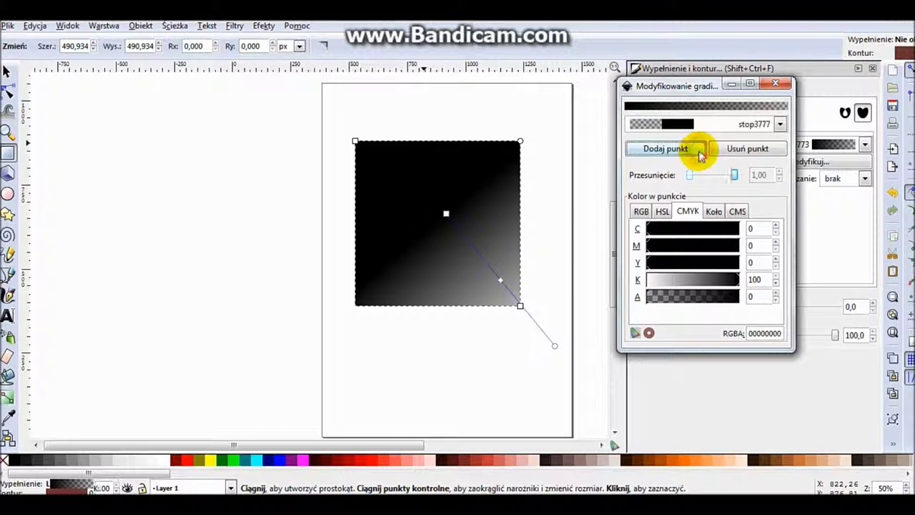
left_click_drag(697, 296, 800, 296)
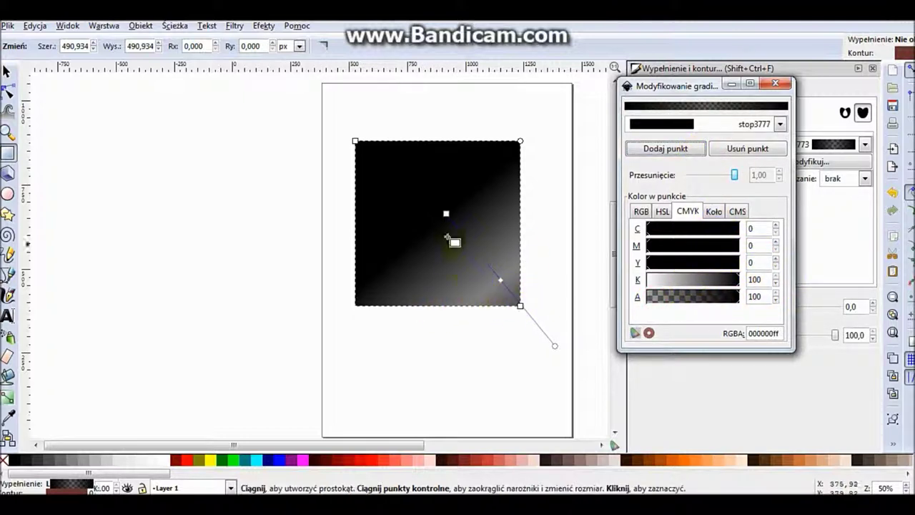
Move the gradient's start point from the square's centre towards its upper-left corner.
left_click_drag(447, 215, 408, 170)
left_click_drag(519, 306, 506, 290)
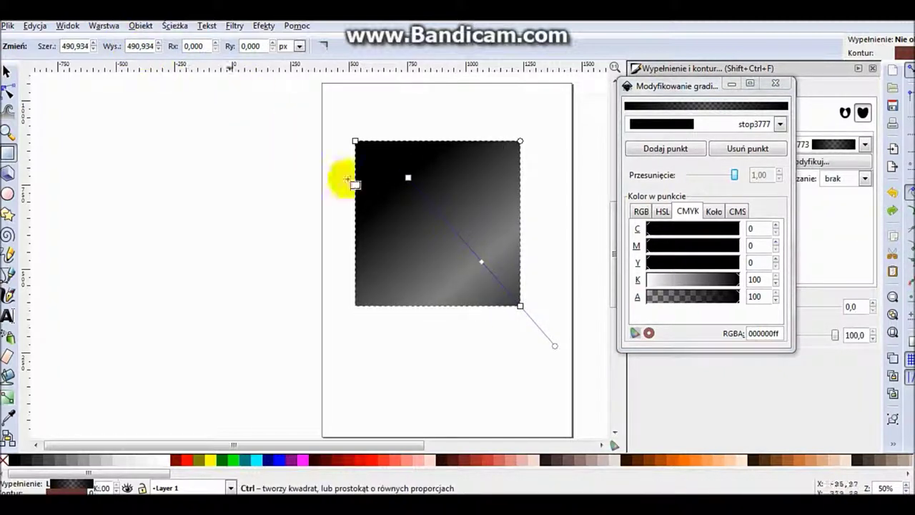
key("ctrl+z")
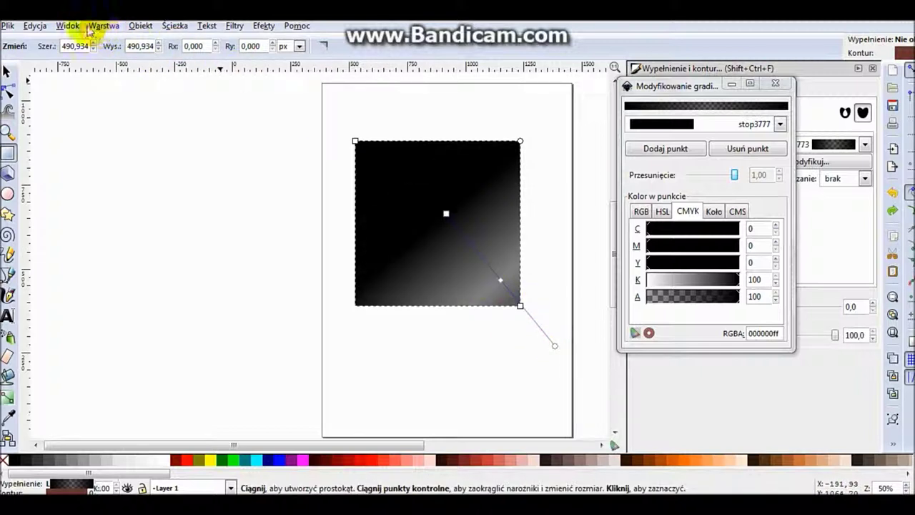
left_click(35, 27)
left_click(59, 60)
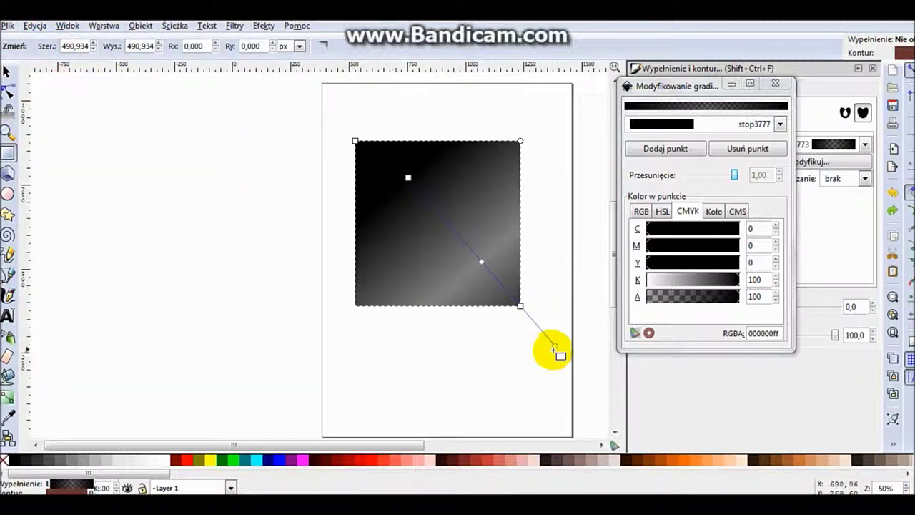
Place the gradient's start and end points just inside the square's upper-left and lower-right corners, and finish editing the stops.
left_click_drag(554, 346, 491, 280)
left_click_drag(408, 178, 383, 153)
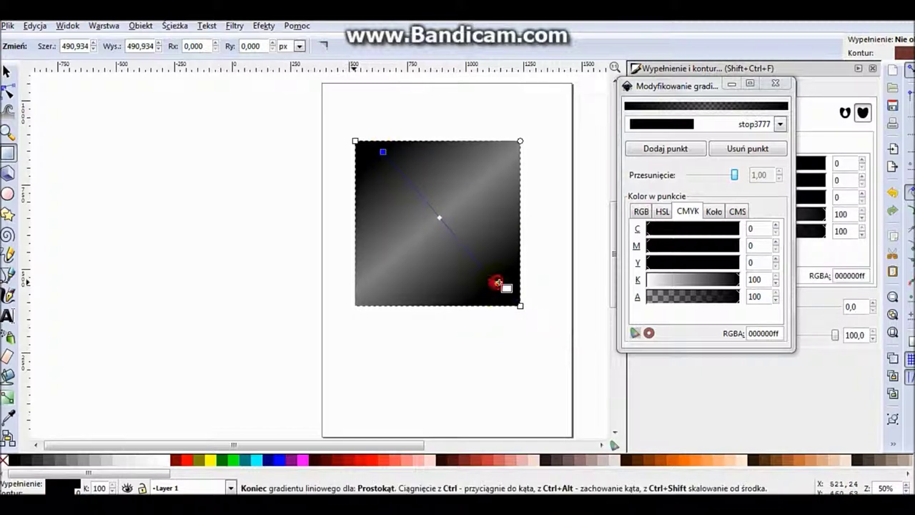
left_click(506, 291)
left_click_drag(383, 152, 373, 152)
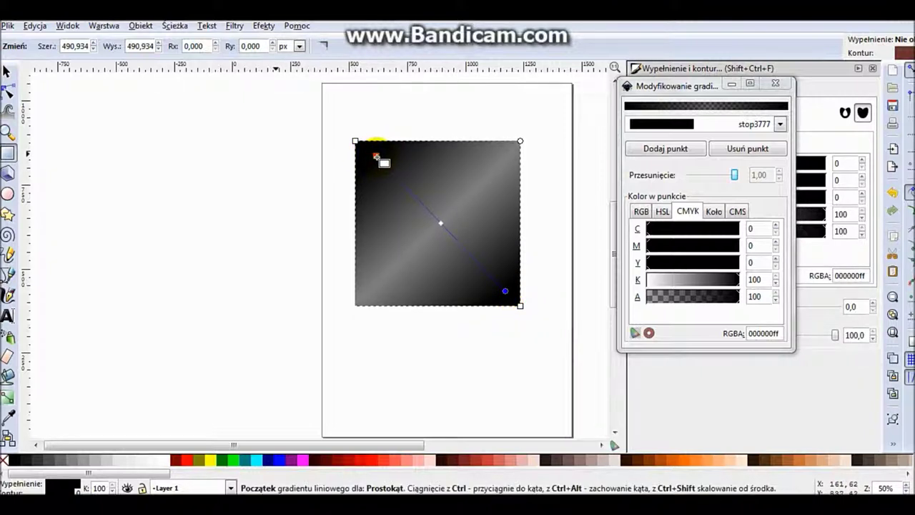
left_click(374, 156)
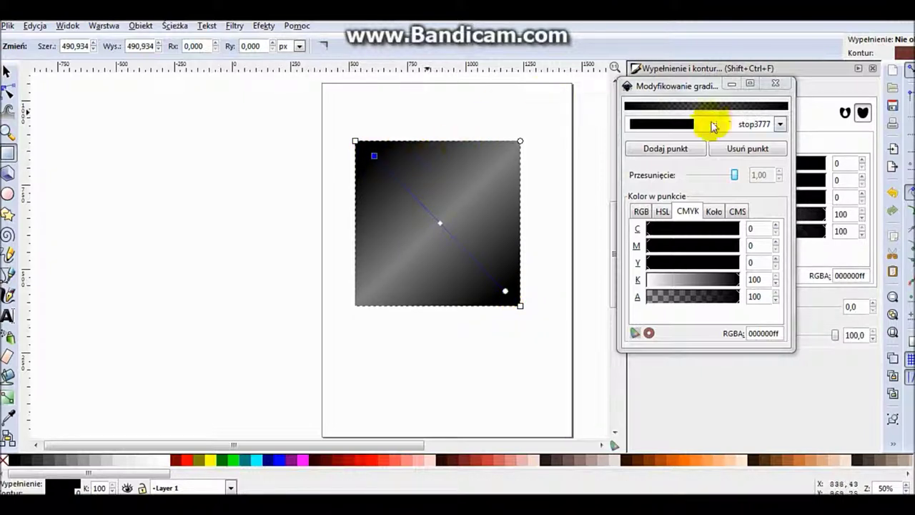
left_click(778, 85)
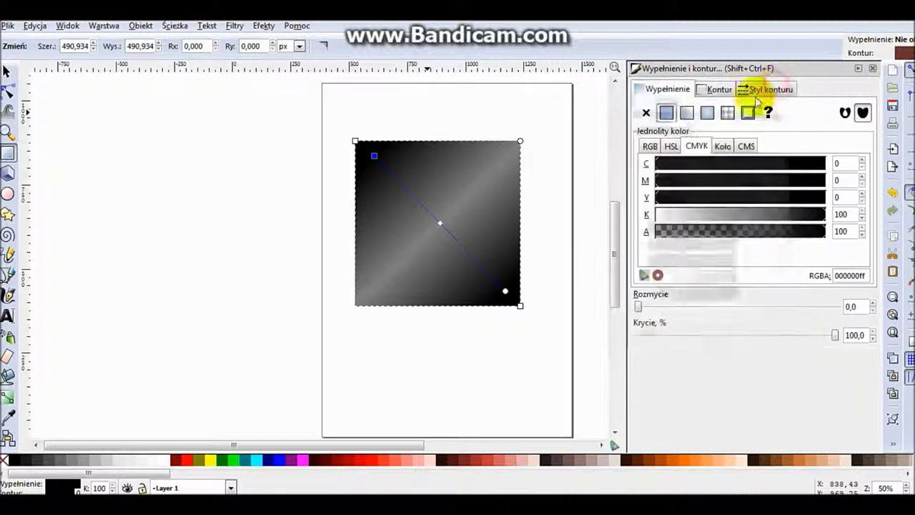
Draw a circle about 368 px in diameter inside the square and fill it with white.
left_click(7, 156)
left_click(9, 193)
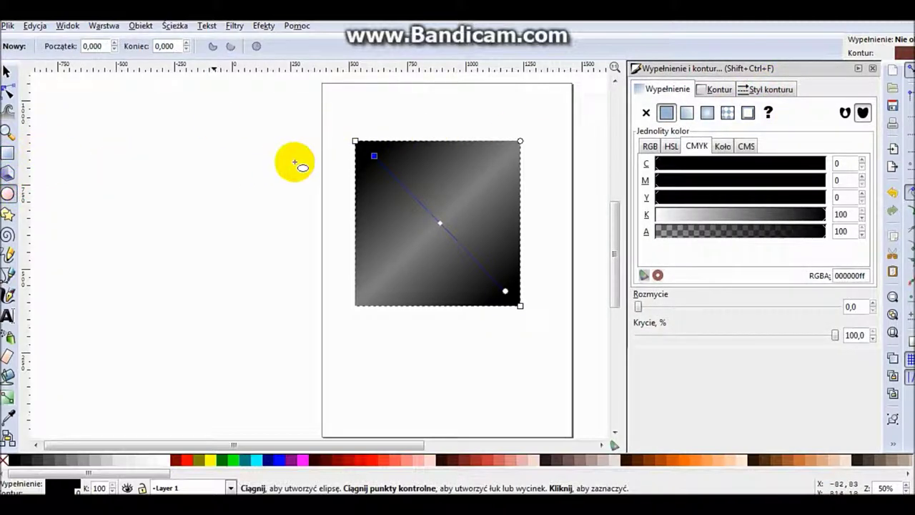
left_click(6, 71)
left_click(7, 194)
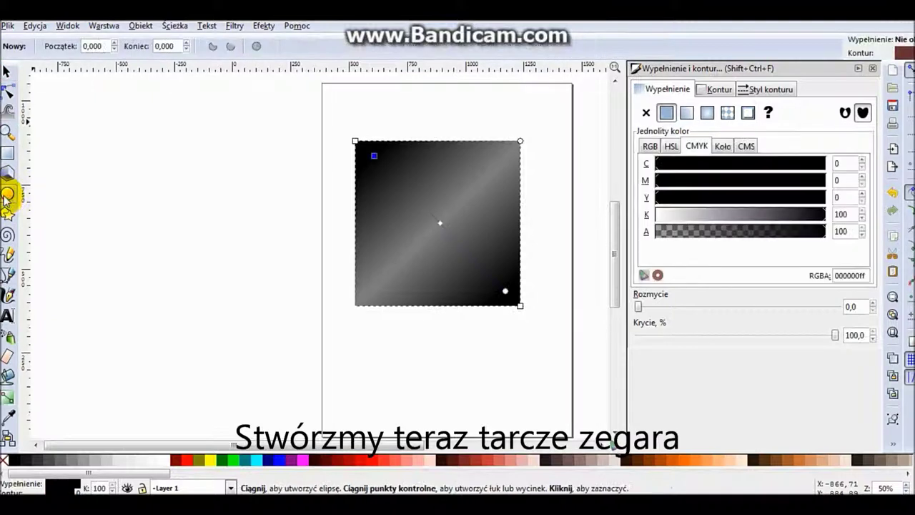
left_click_drag(403, 176, 509, 295)
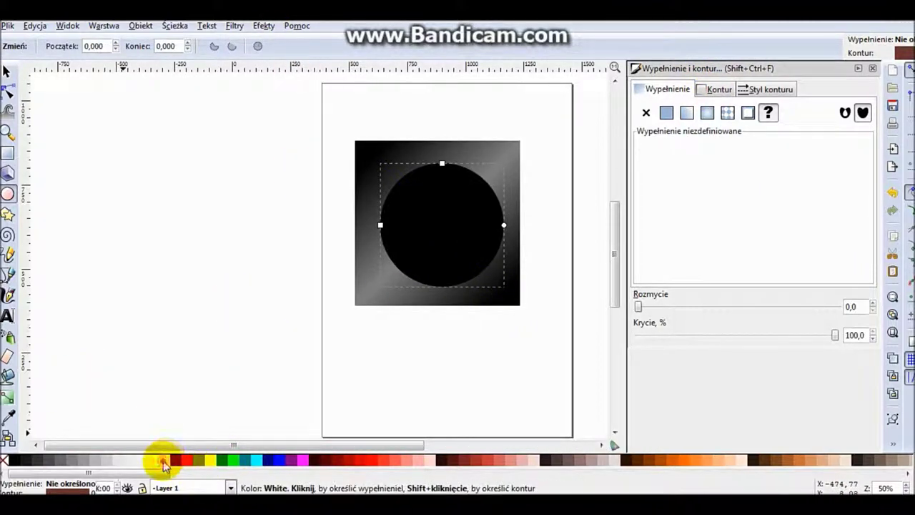
left_click(159, 460)
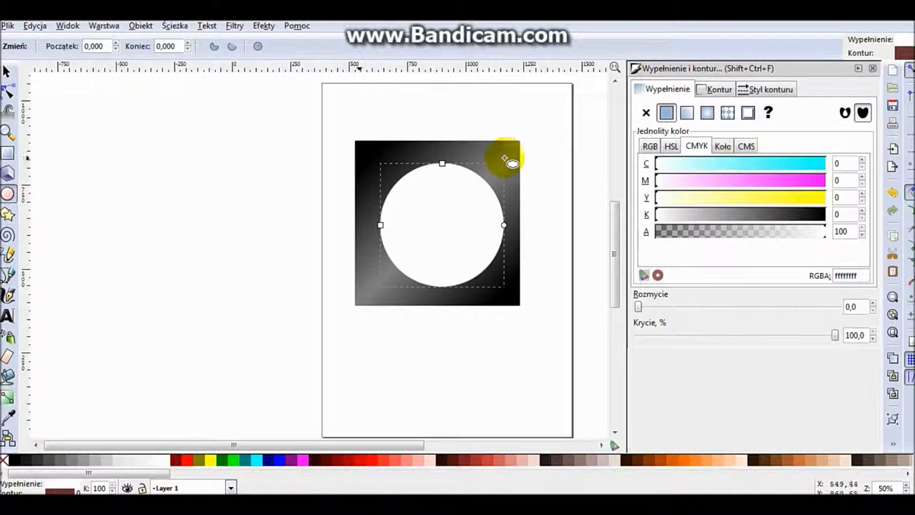
Centre the white circle on the gradient square both horizontally and vertically.
left_click(9, 72)
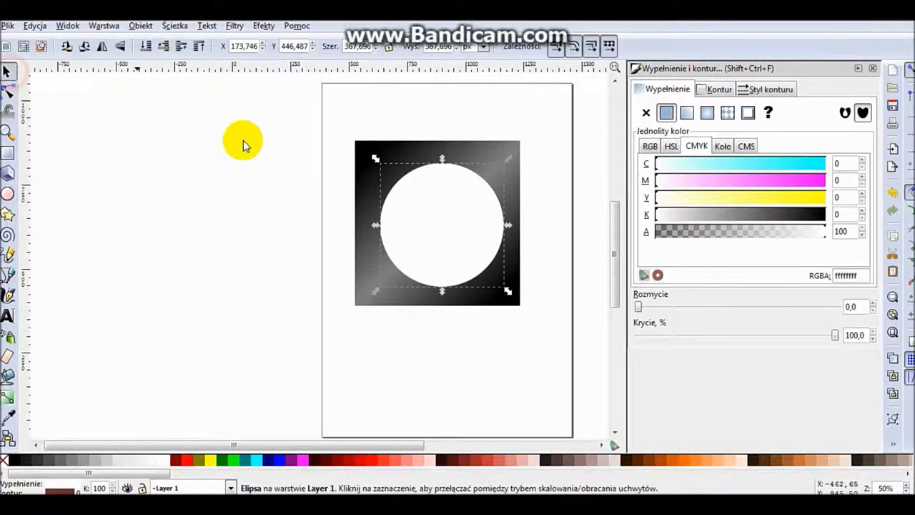
left_click(401, 153, "shift")
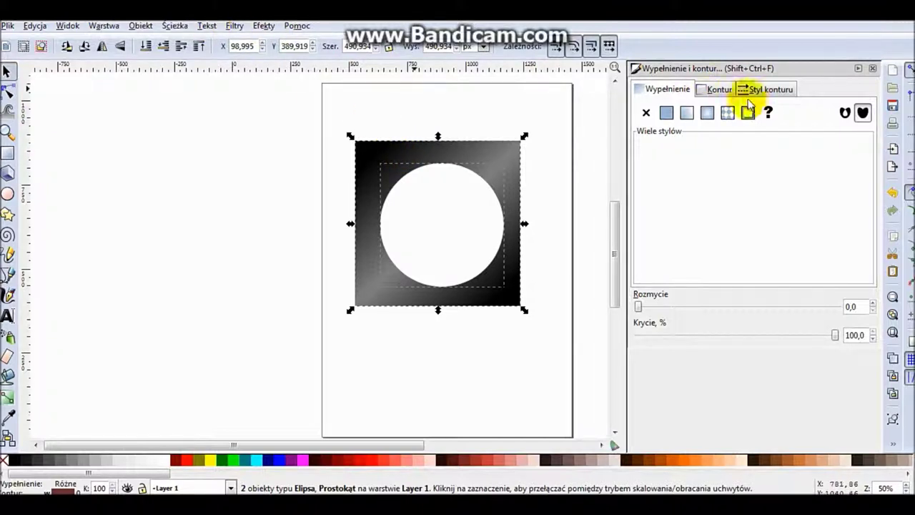
left_click(176, 26)
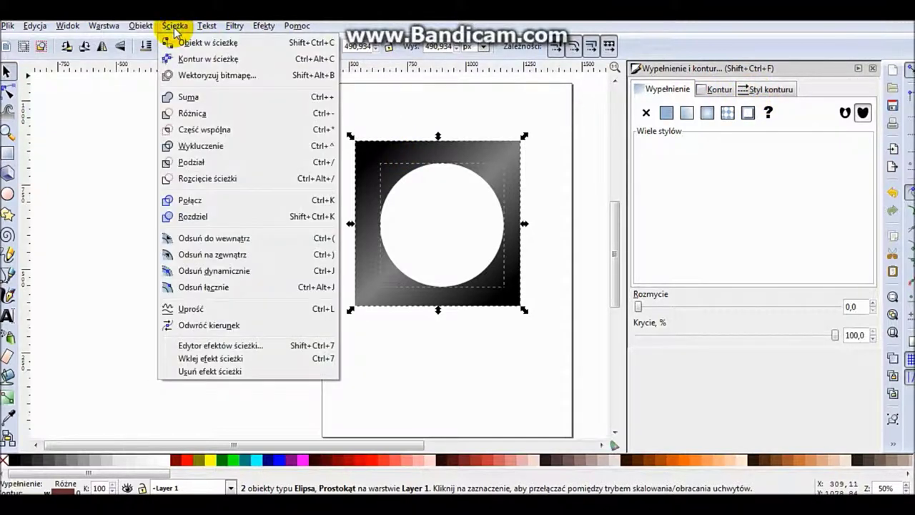
left_click(143, 27)
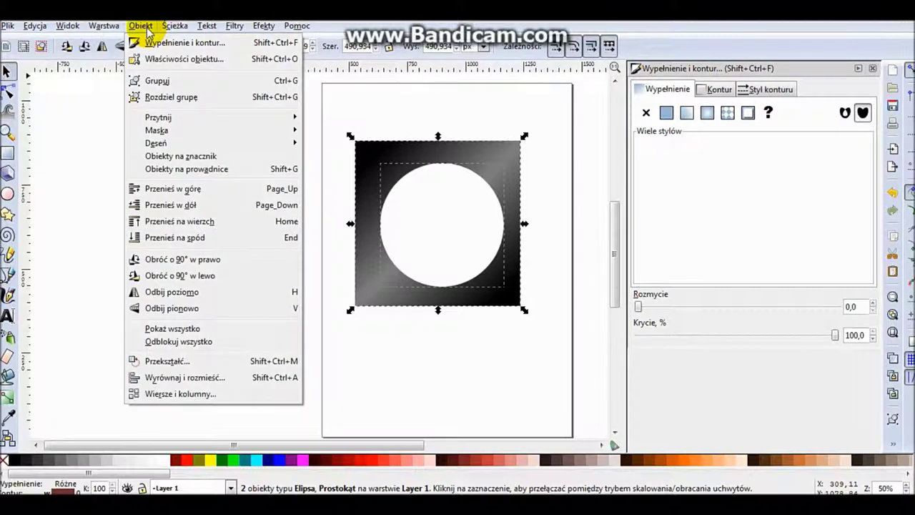
left_click(211, 376)
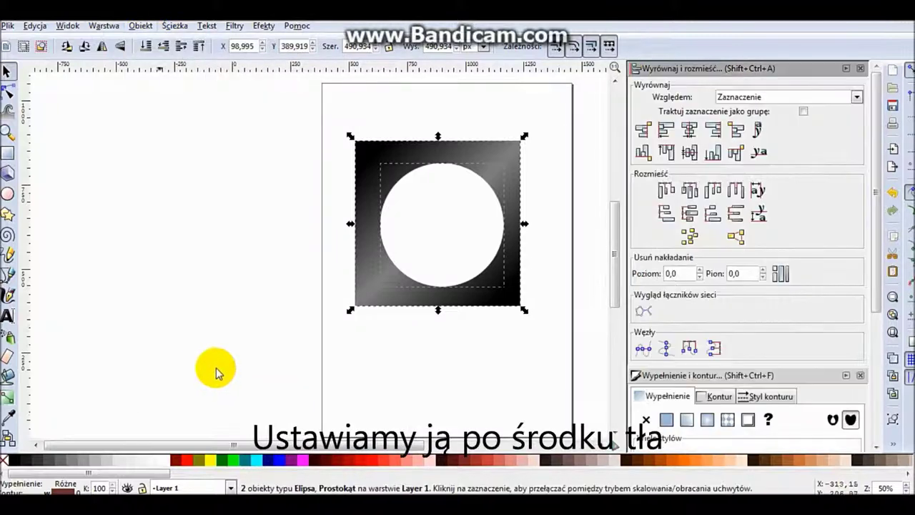
left_click(691, 131)
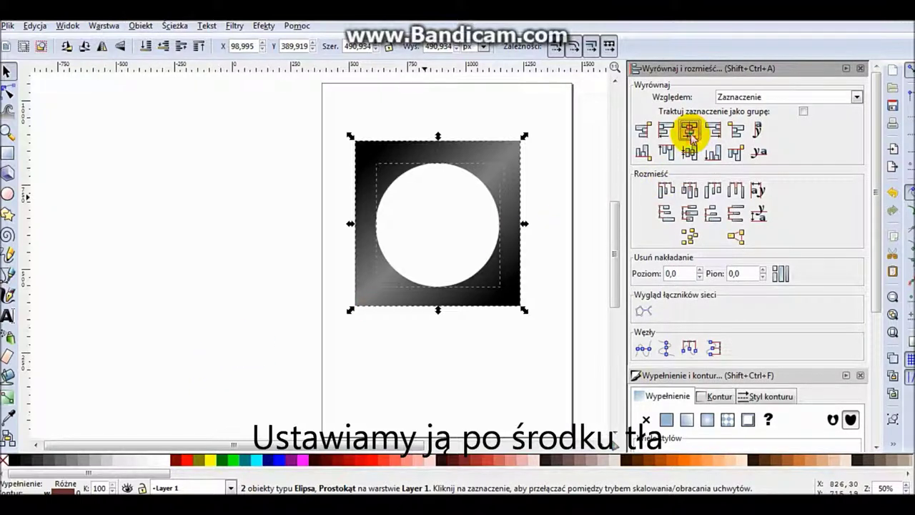
left_click(690, 151)
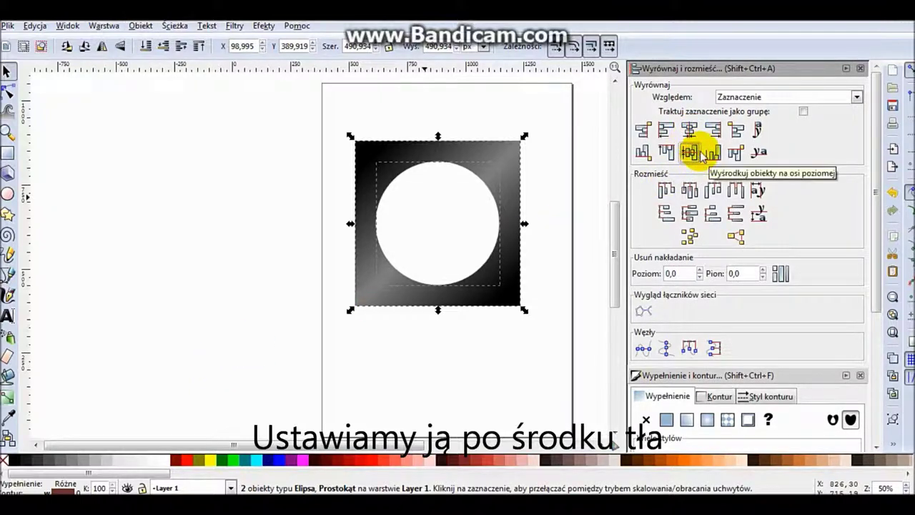
left_click(860, 69)
left_click(139, 152)
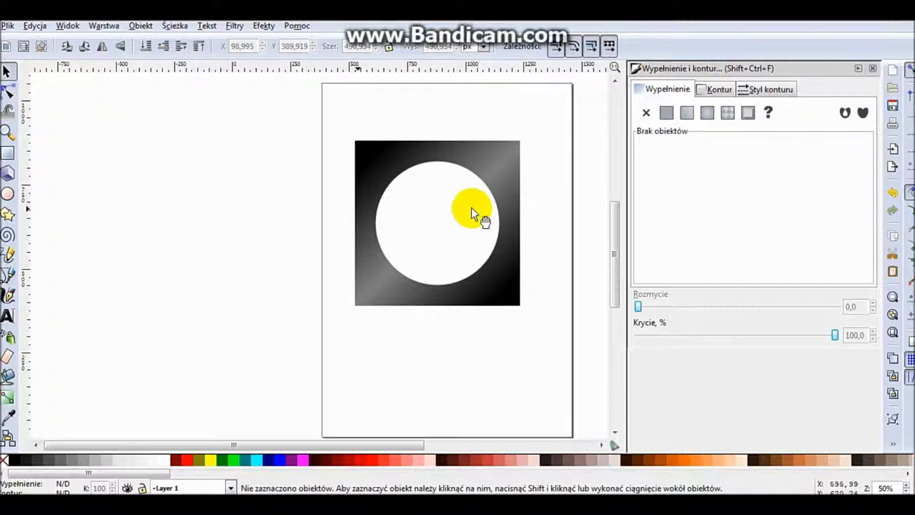
Give the white circle a solid stroke 4.5 px wide.
left_click(451, 208)
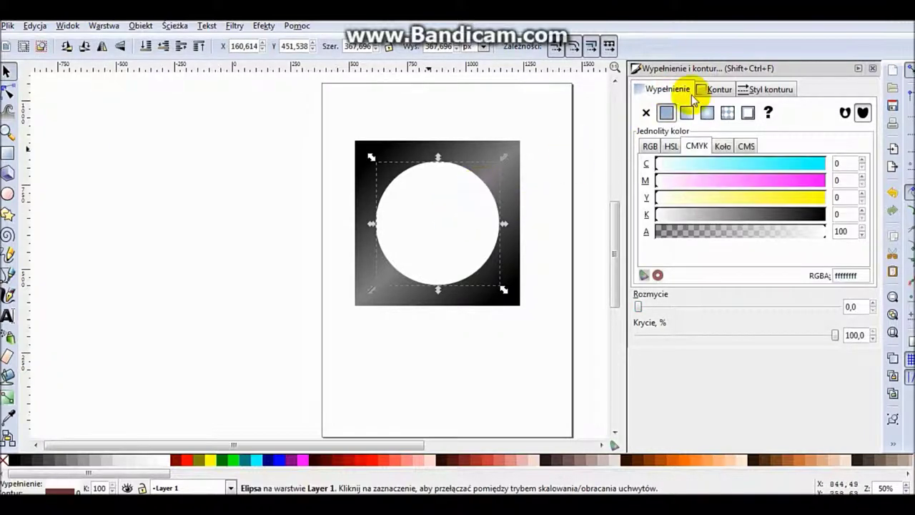
left_click(714, 89)
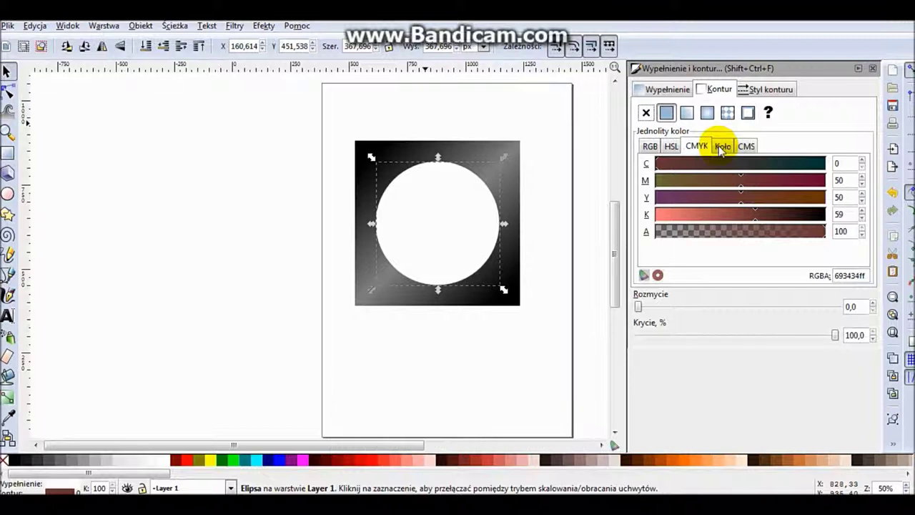
left_click(745, 88)
left_click(778, 108)
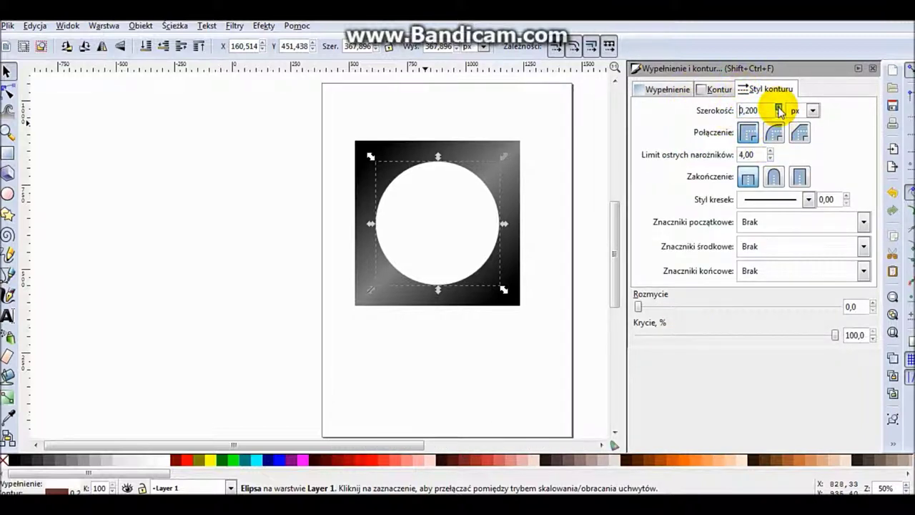
left_click(779, 108)
left_click(778, 108)
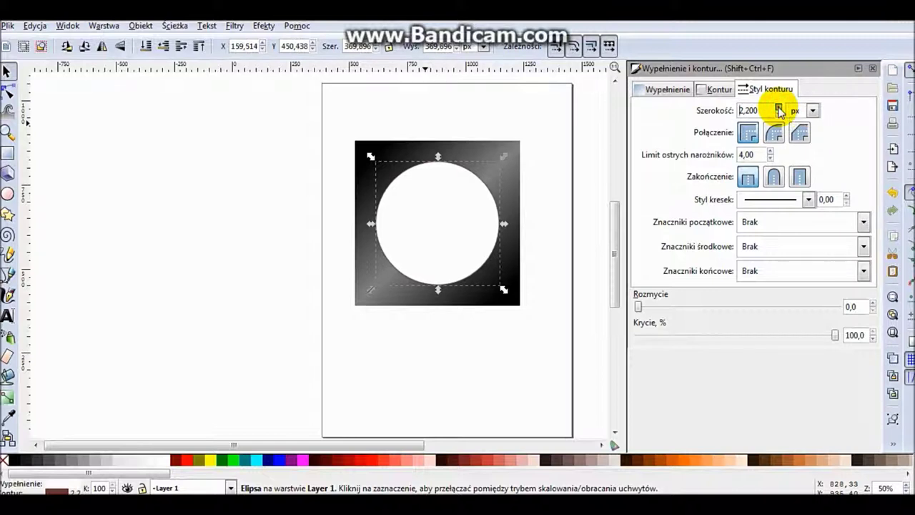
left_click(779, 108)
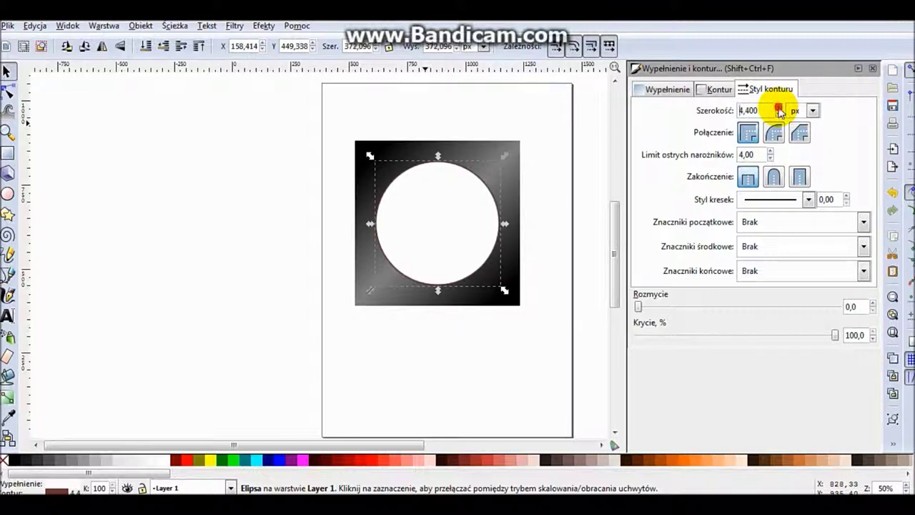
Make the circle's stroke black by setting its K value to 100.
left_click(719, 89)
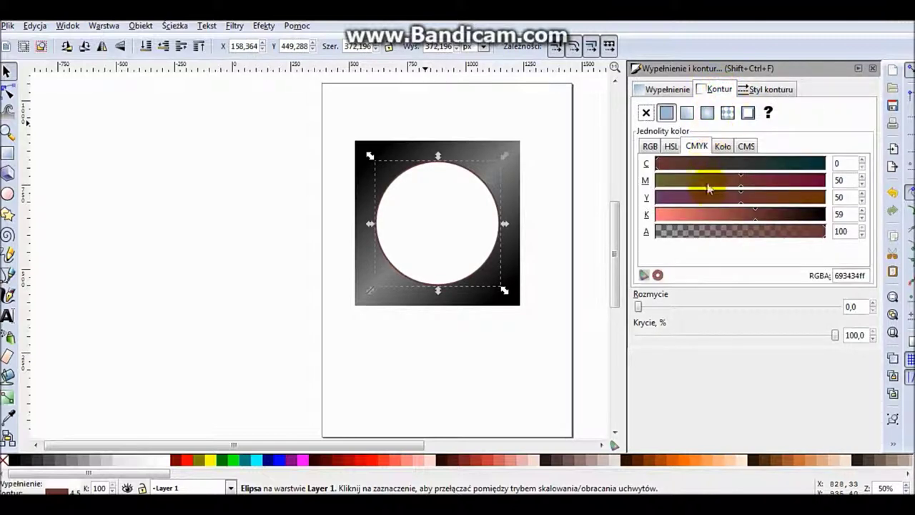
left_click_drag(766, 212, 833, 216)
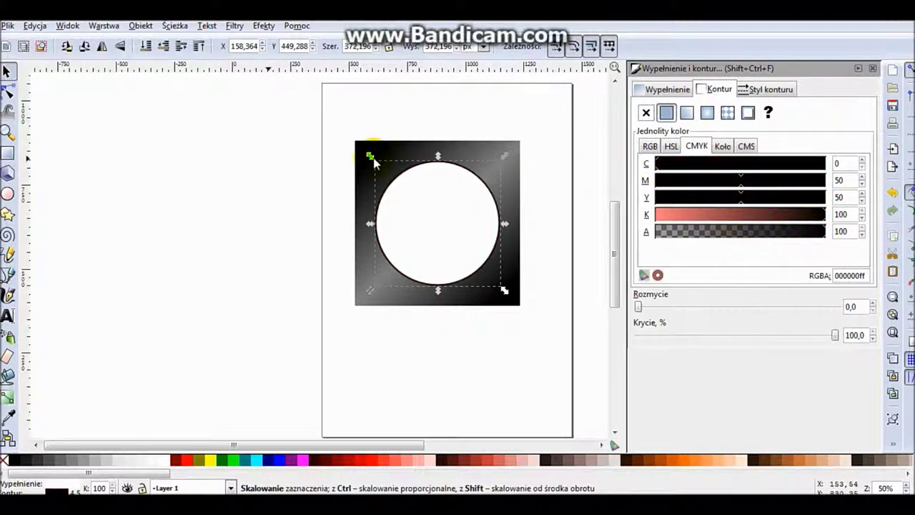
left_click(230, 123)
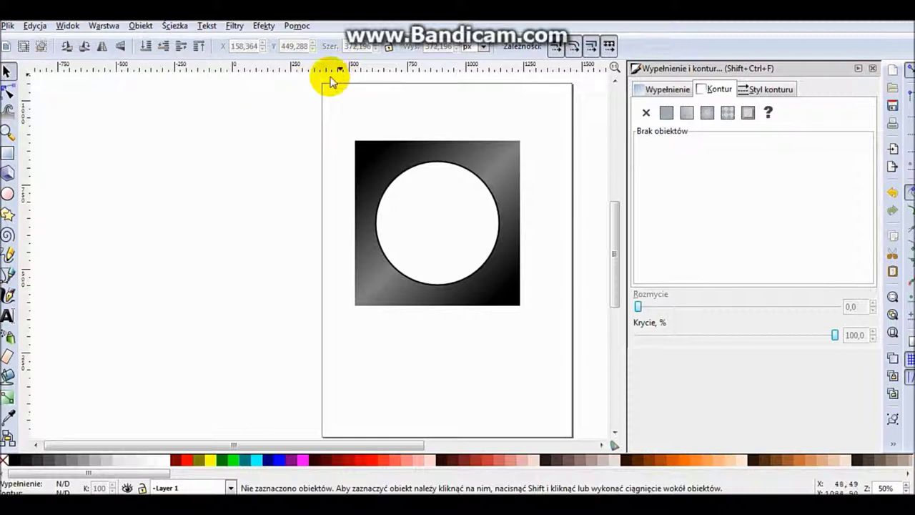
Draw a straight vertical line across the circle's centre, from its top edge to its bottom edge, with the Pencil tool.
left_click(8, 253)
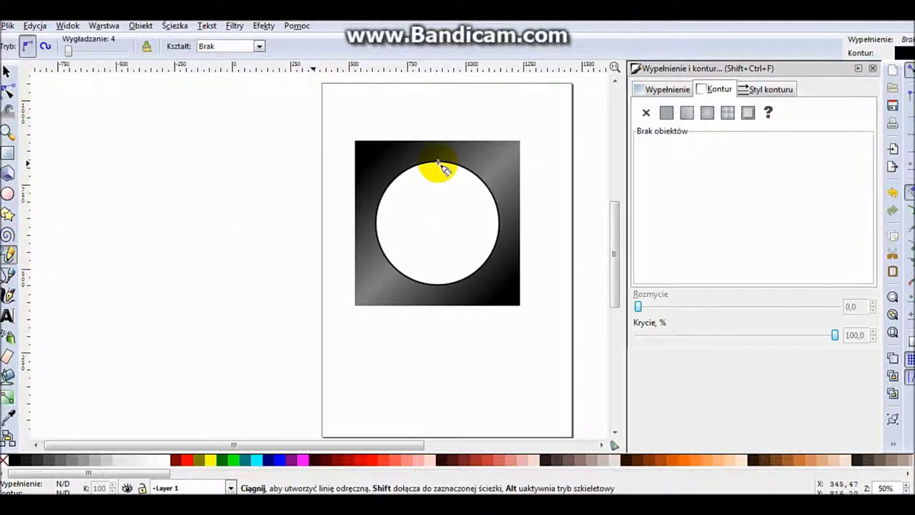
left_click_drag(437, 162, 438, 286)
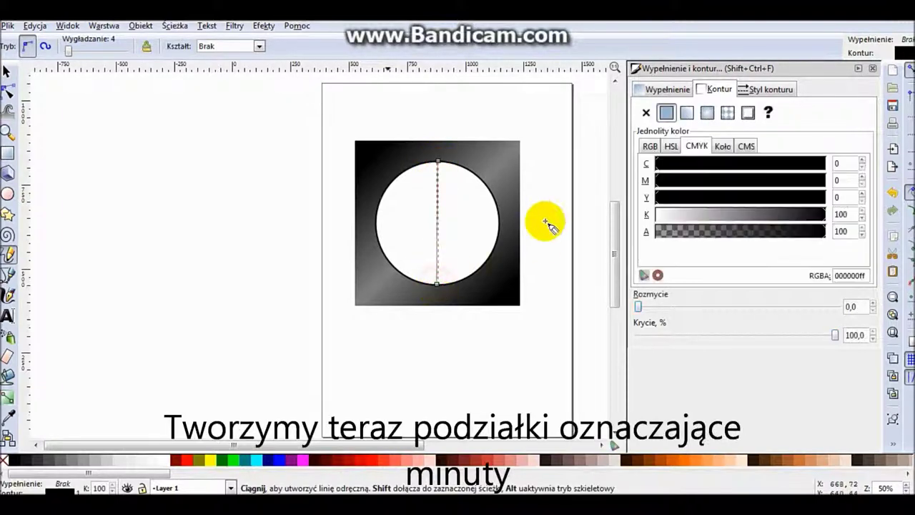
Delete the slightly slanted freehand line that crosses the white circle.
left_click(8, 132)
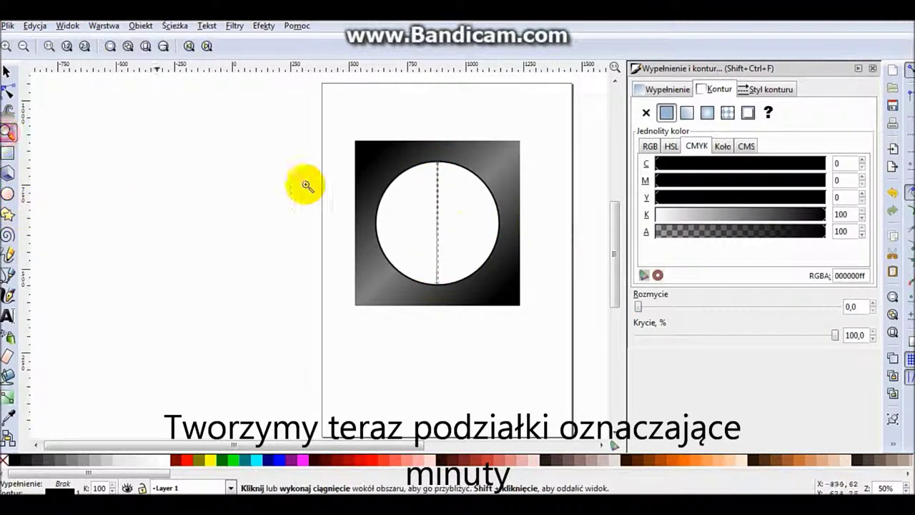
left_click(461, 239)
left_click(462, 239)
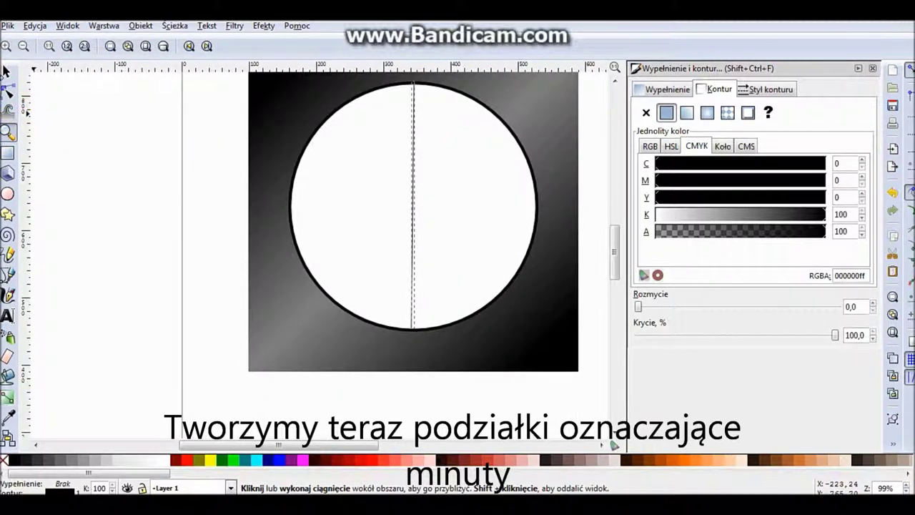
left_click(7, 71)
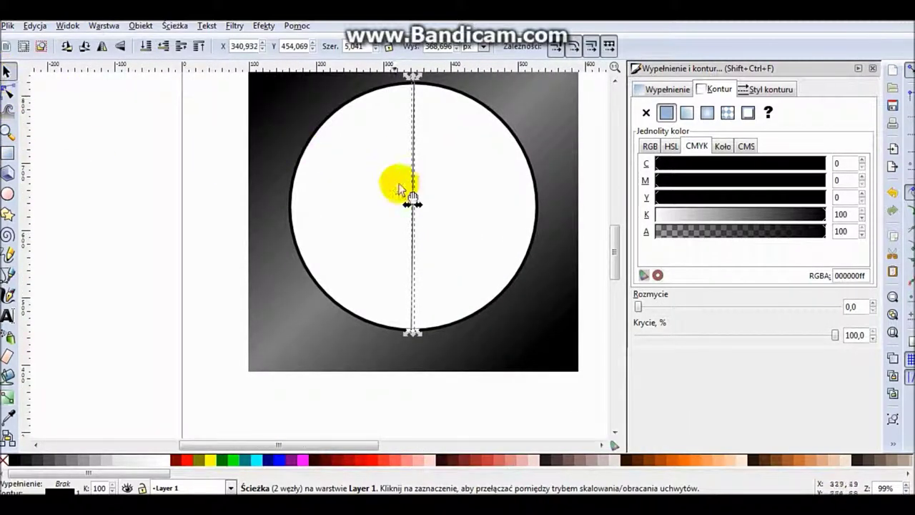
left_click(411, 208)
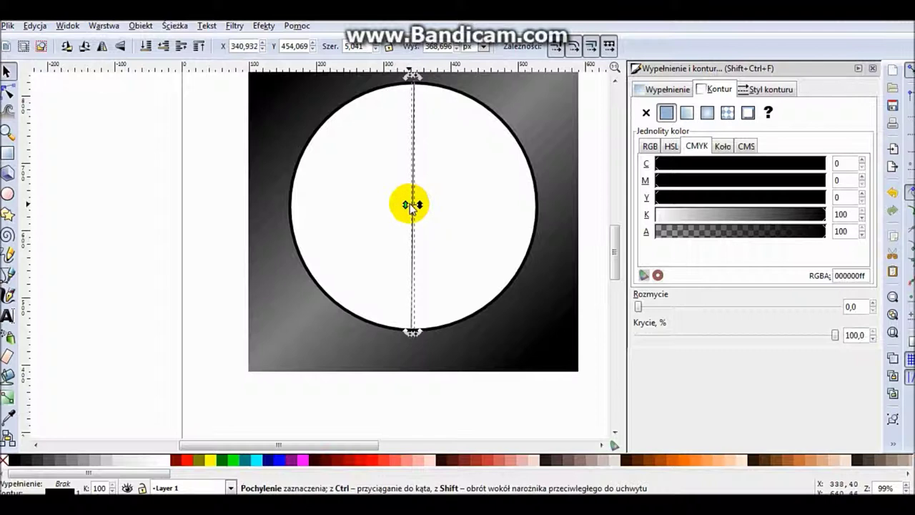
left_click(405, 207)
Draw a straight vertical line about 364 px long from the circle's top edge to its bottom edge with the Bezier tool.
left_click(9, 293)
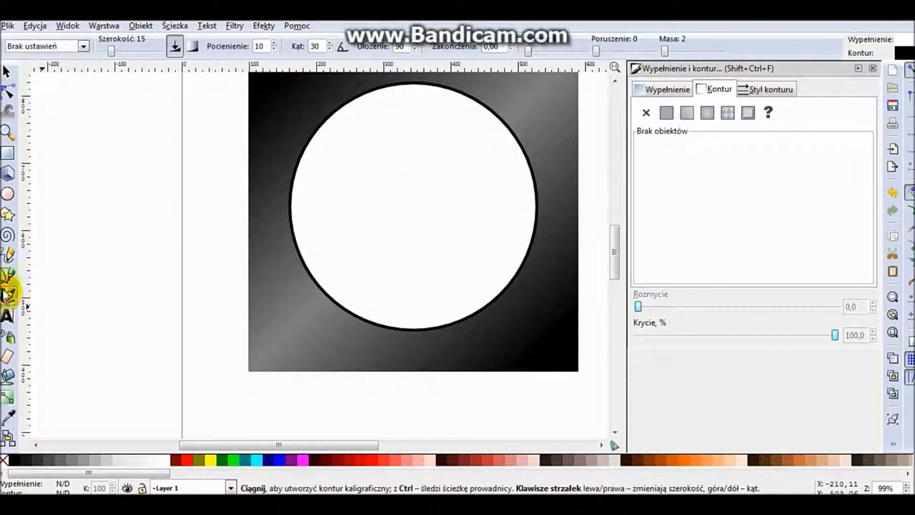
left_click(8, 275)
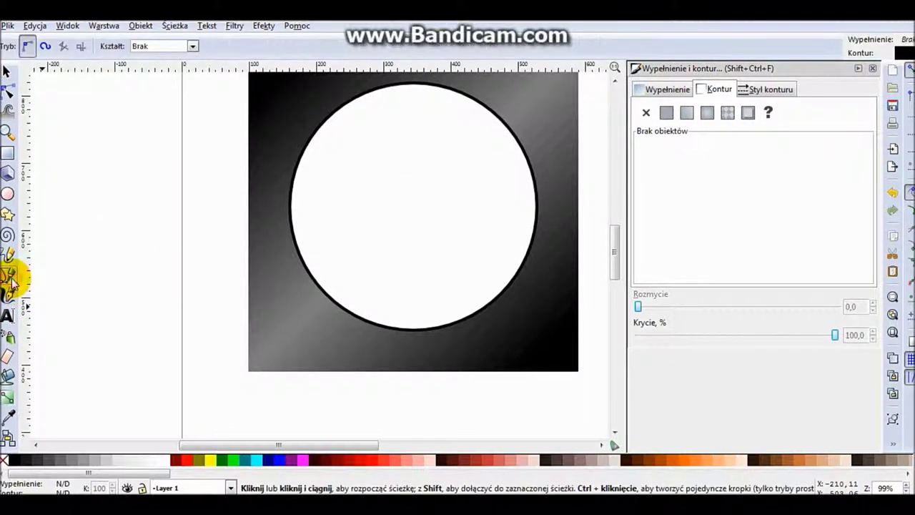
left_click(412, 85)
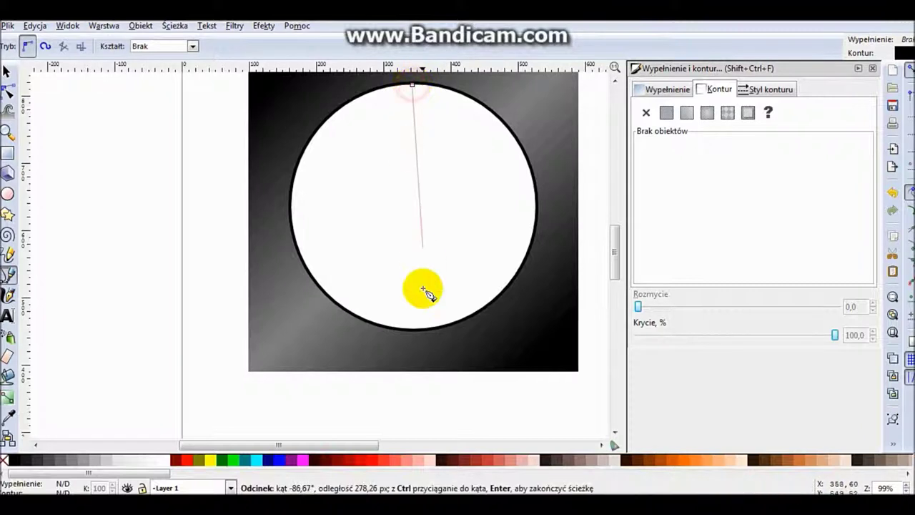
left_click(412, 329)
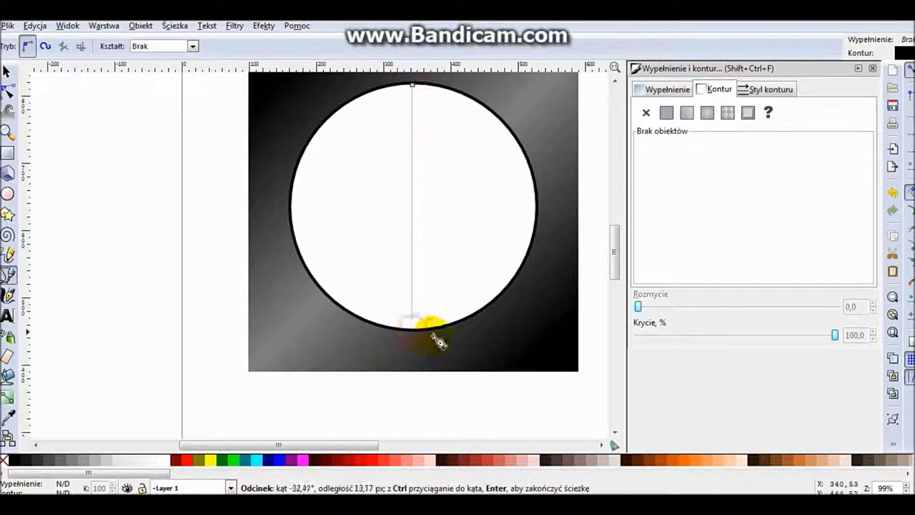
key("Return")
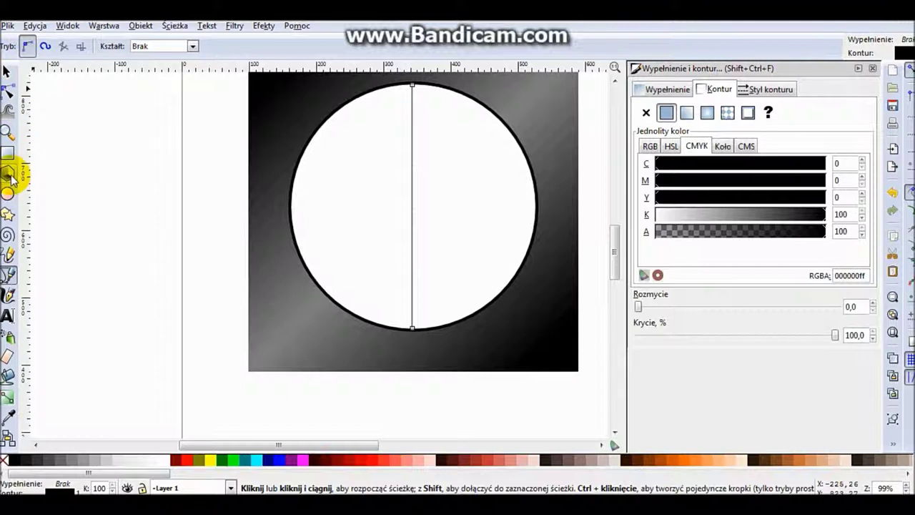
Duplicate the vertical line and rotate the copy by 6 degrees with the Transform command.
left_click(6, 70)
left_click(414, 164)
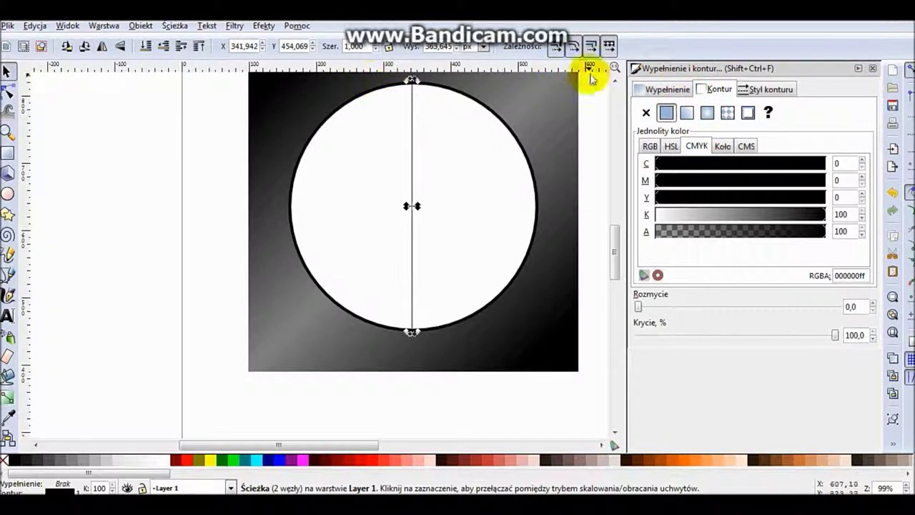
left_click(141, 27)
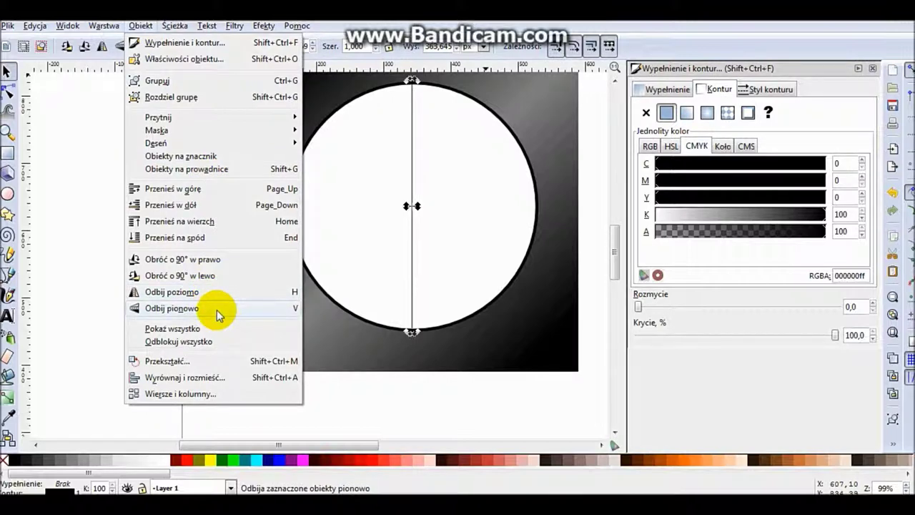
left_click(218, 360)
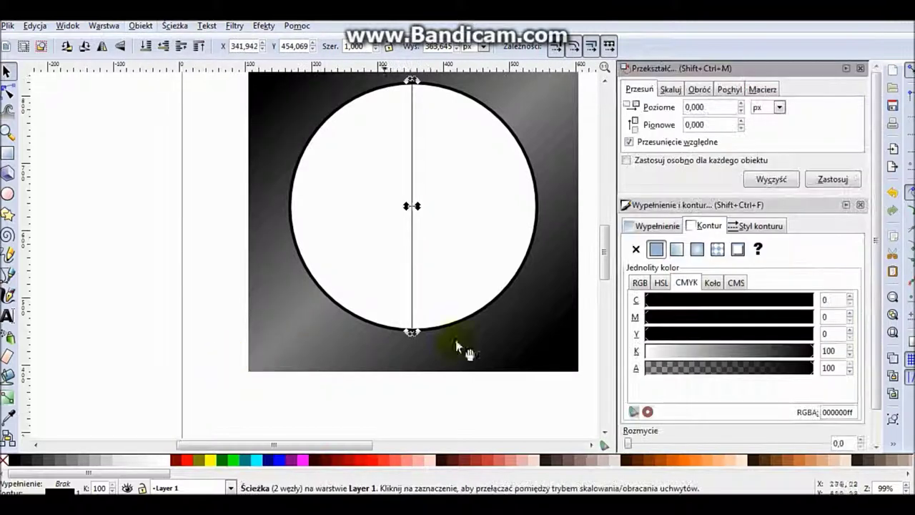
left_click(699, 89)
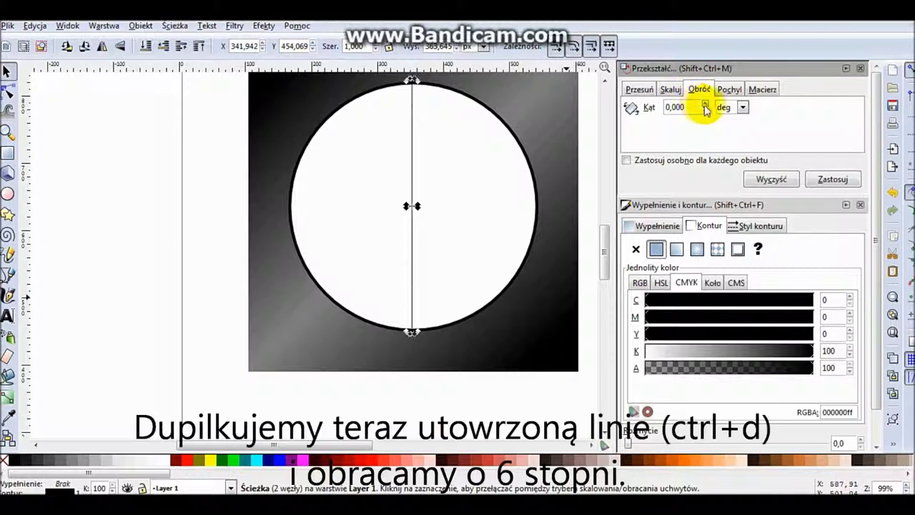
left_click(705, 105)
left_click(705, 105)
left_click_drag(686, 107, 599, 107)
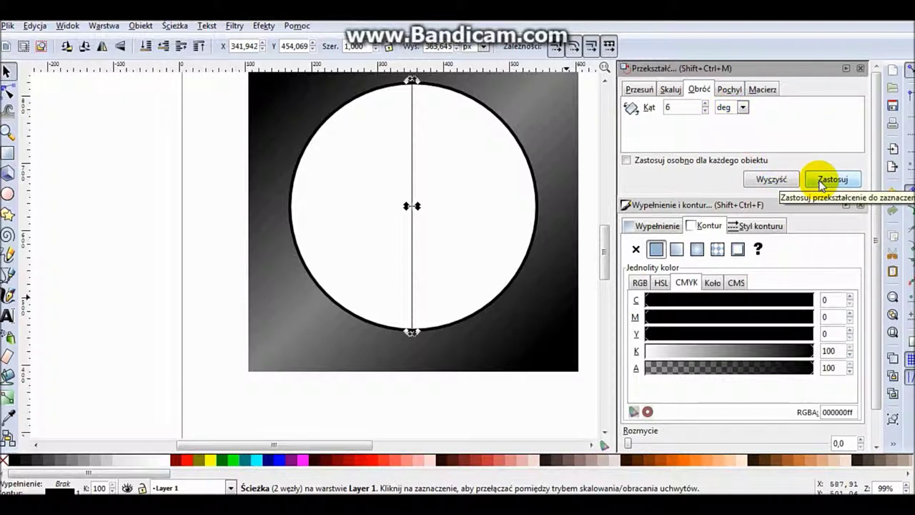
left_click(822, 183)
left_click(821, 184)
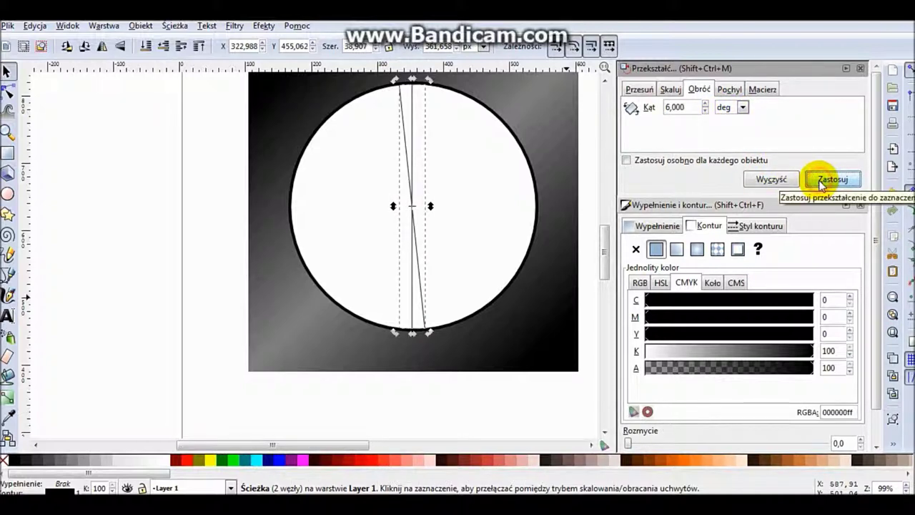
Keep duplicating the newest line and rotating each copy by another 6 degrees until the lines fill the whole dial.
left_click(821, 184)
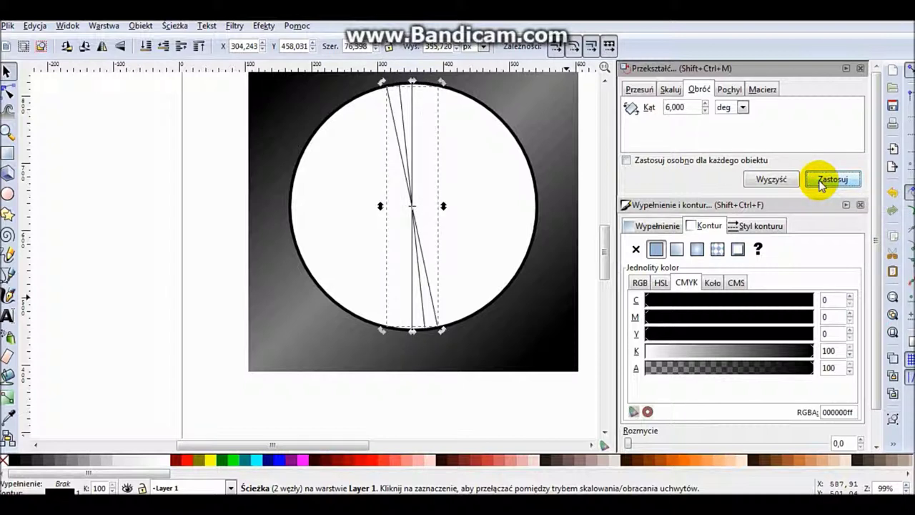
left_click(821, 184)
left_click(821, 184)
left_click(821, 183)
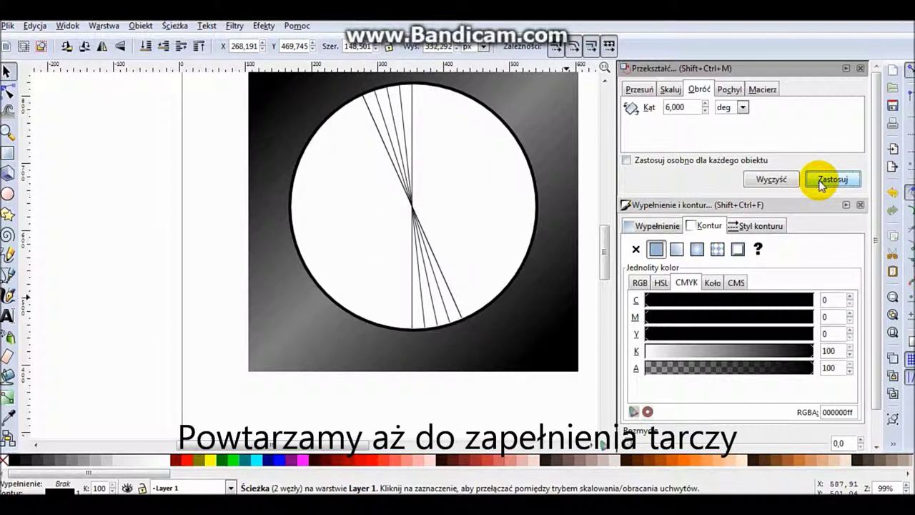
left_click(821, 184)
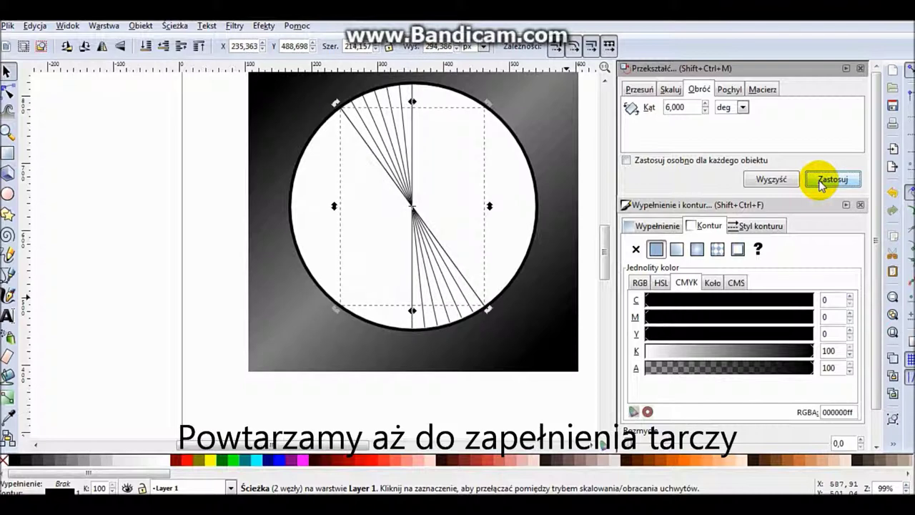
left_click(821, 183)
left_click(821, 184)
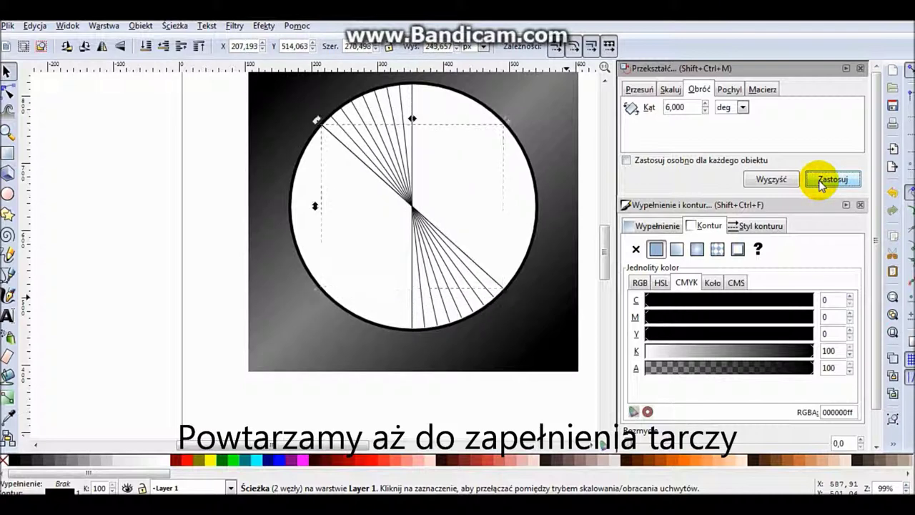
left_click(821, 184)
left_click(821, 183)
left_click(821, 183)
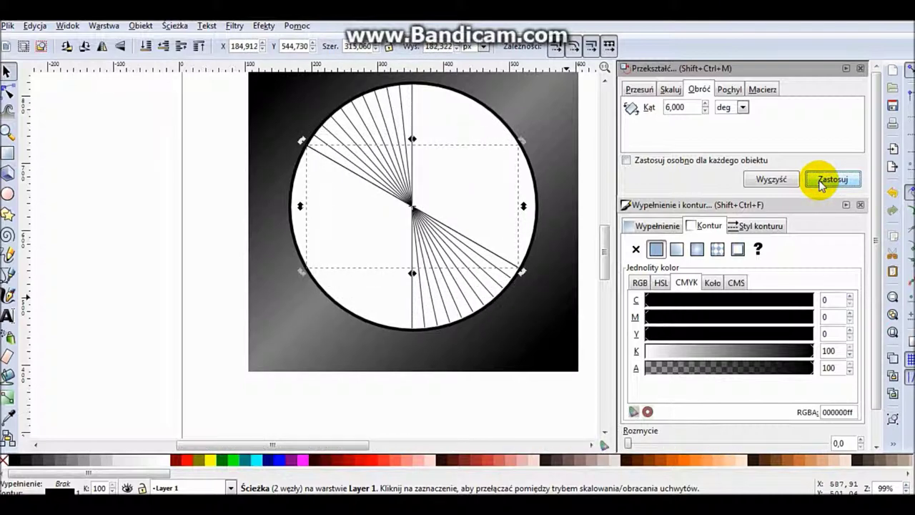
left_click(822, 184)
left_click(821, 184)
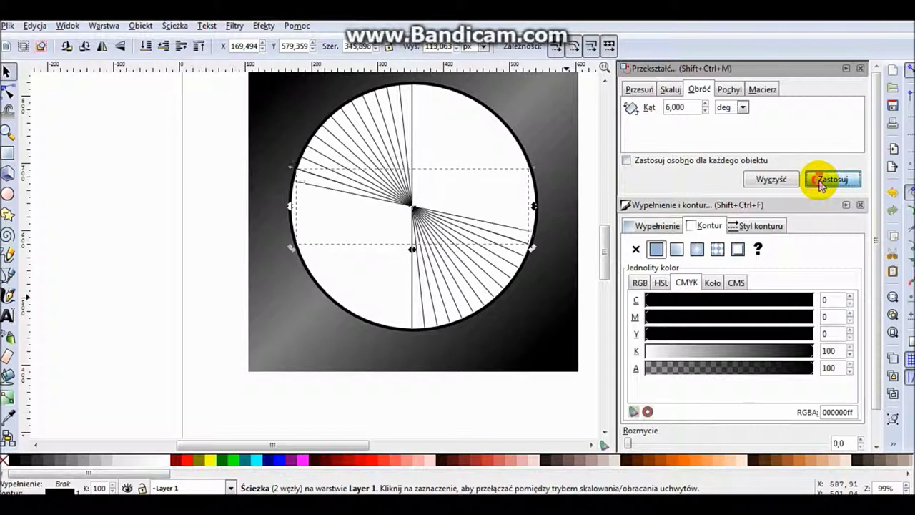
left_click(821, 183)
left_click(821, 184)
left_click(821, 183)
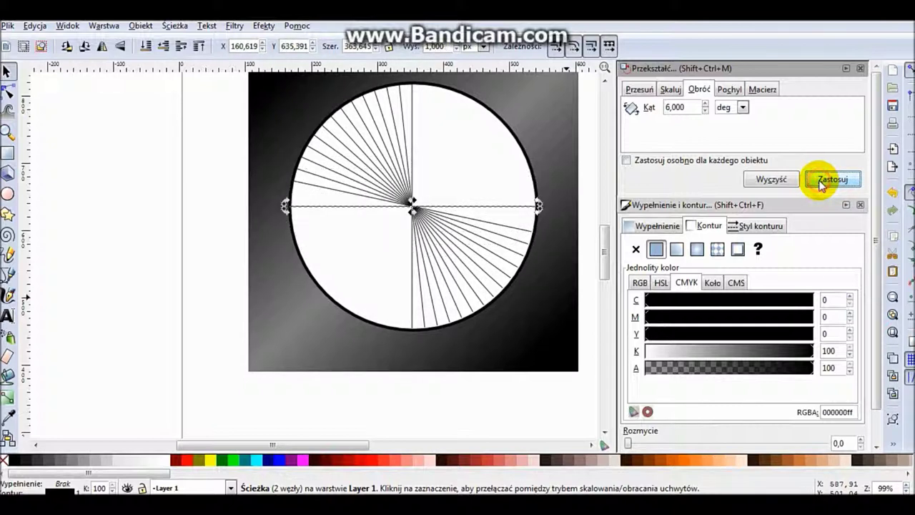
left_click(821, 184)
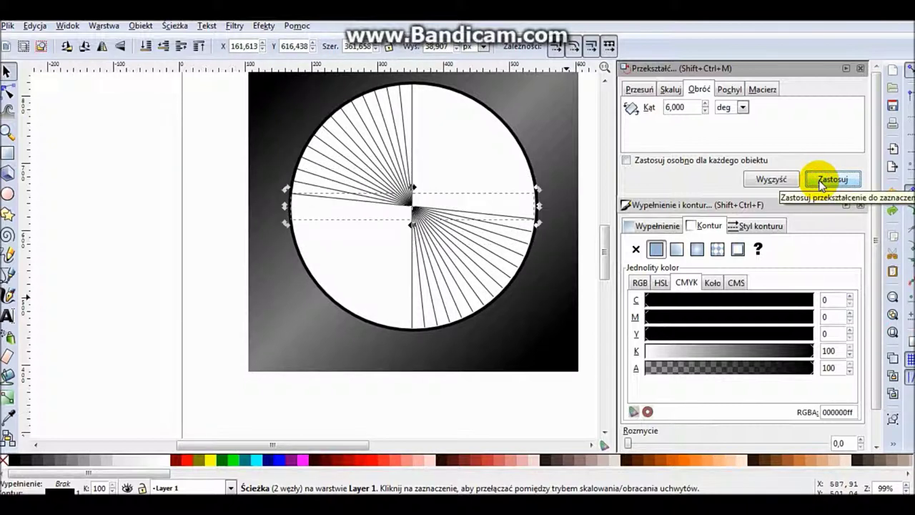
left_click(821, 184)
key("ctrl+f")
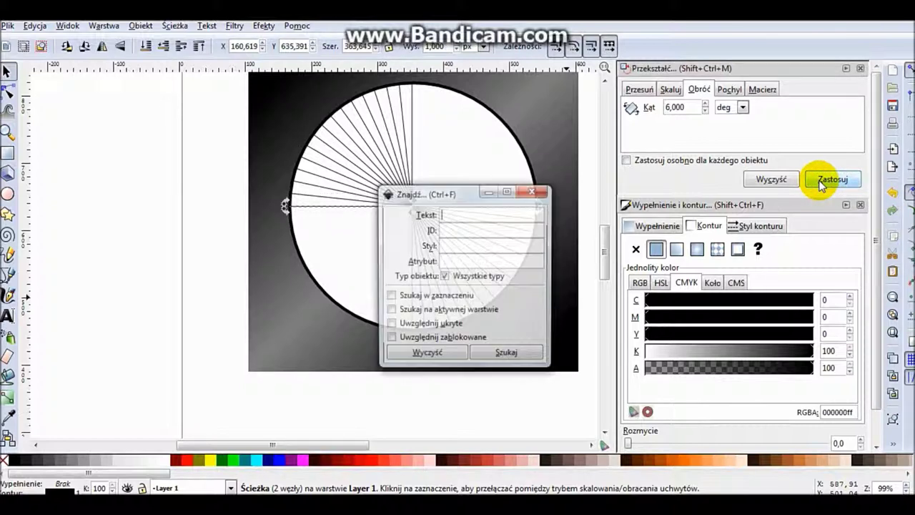
left_click(533, 190)
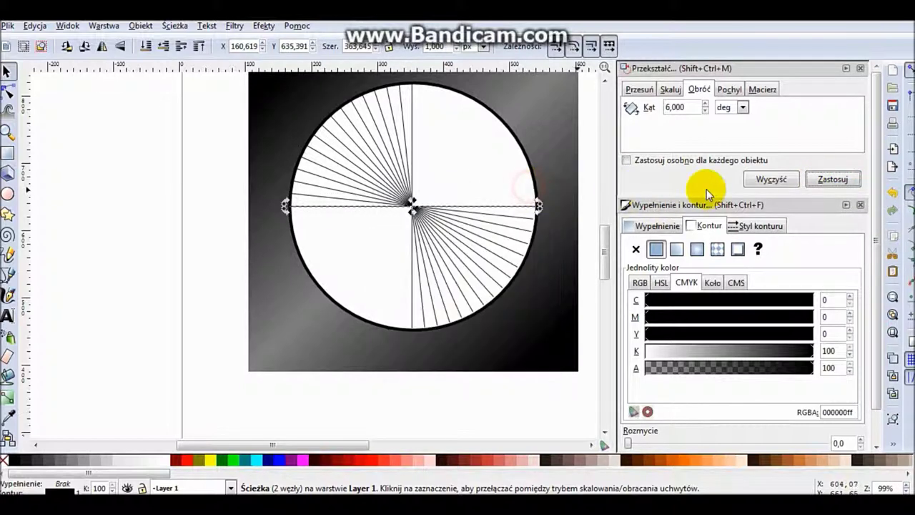
left_click(822, 180)
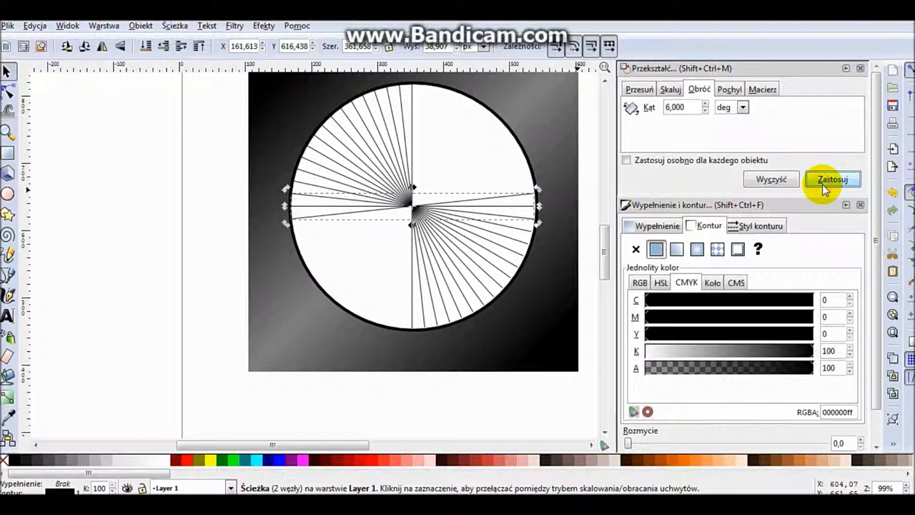
left_click(822, 179)
left_click(822, 182)
left_click(823, 180)
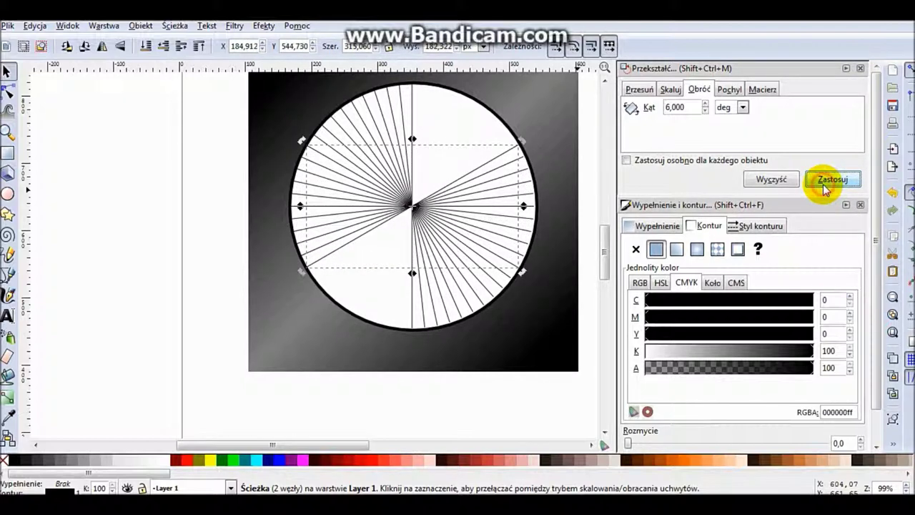
left_click(822, 180)
left_click(822, 182)
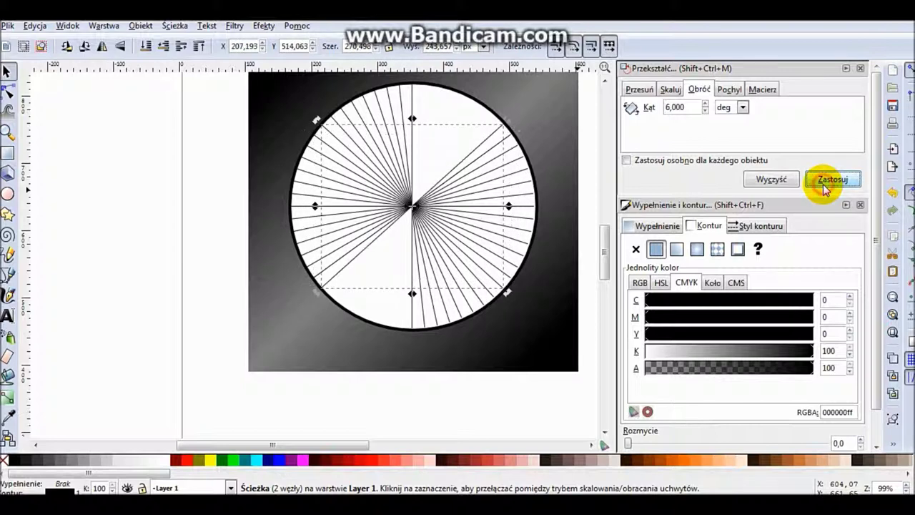
left_click(823, 183)
left_click(823, 184)
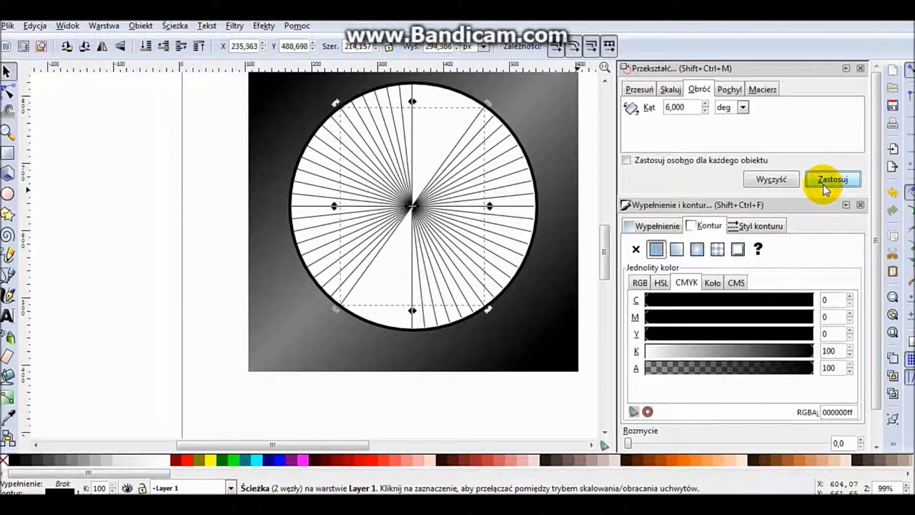
left_click(823, 184)
left_click(823, 184)
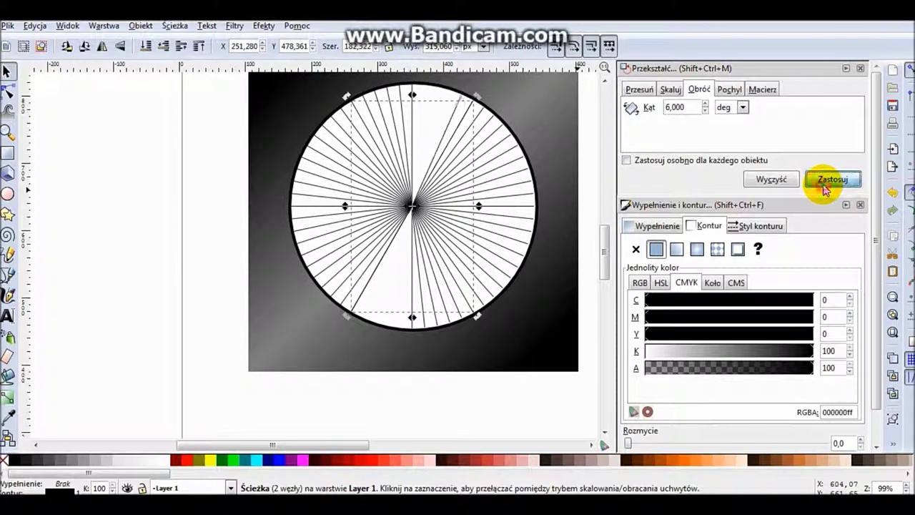
left_click(823, 183)
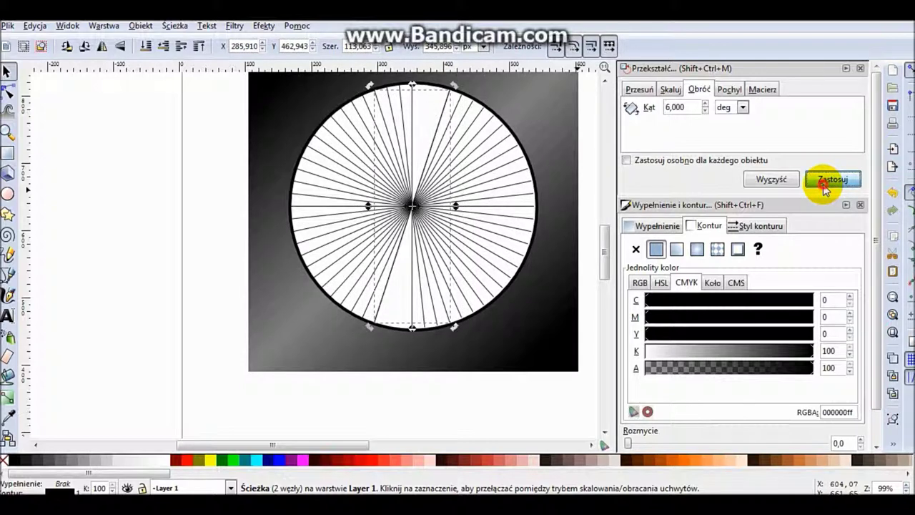
left_click(822, 184)
left_click(824, 184)
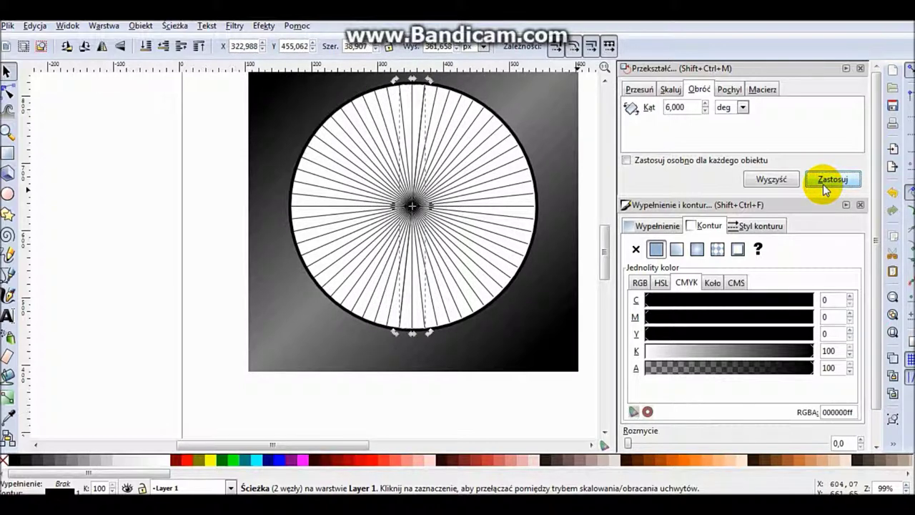
left_click(392, 107)
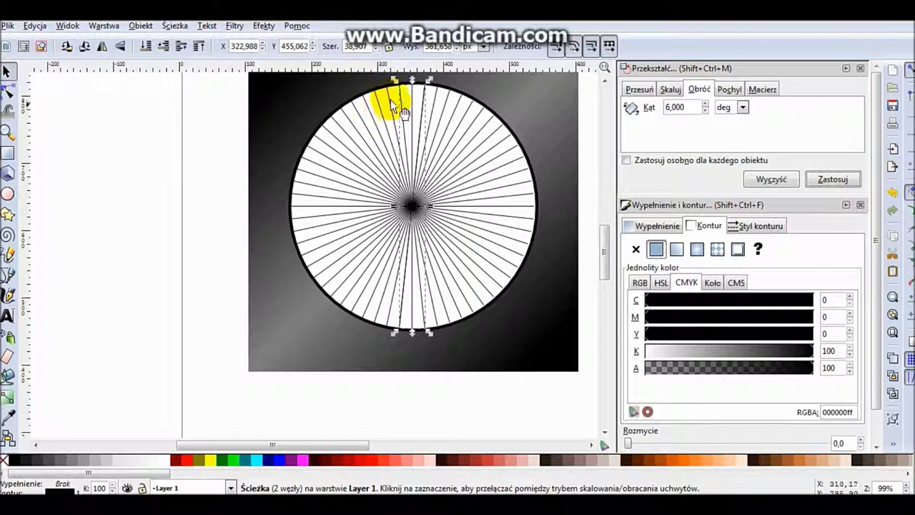
left_click(410, 102, "shift")
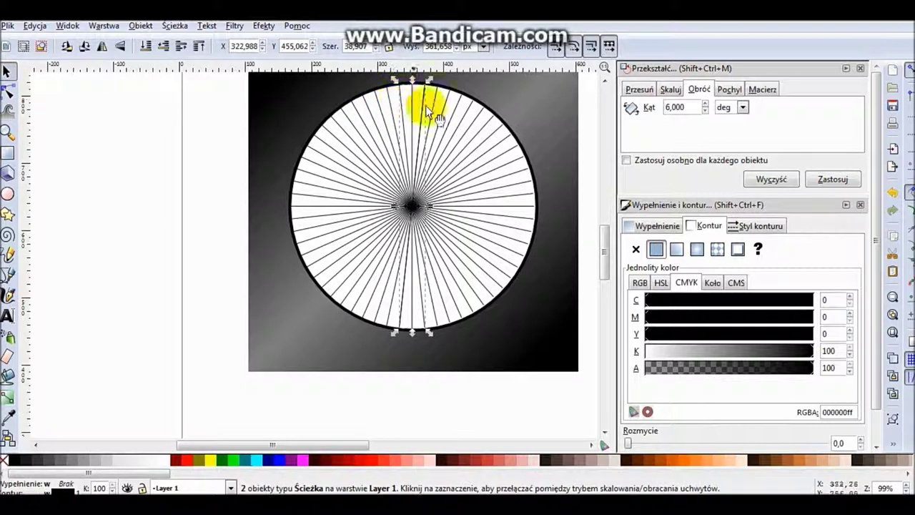
left_click(96, 194)
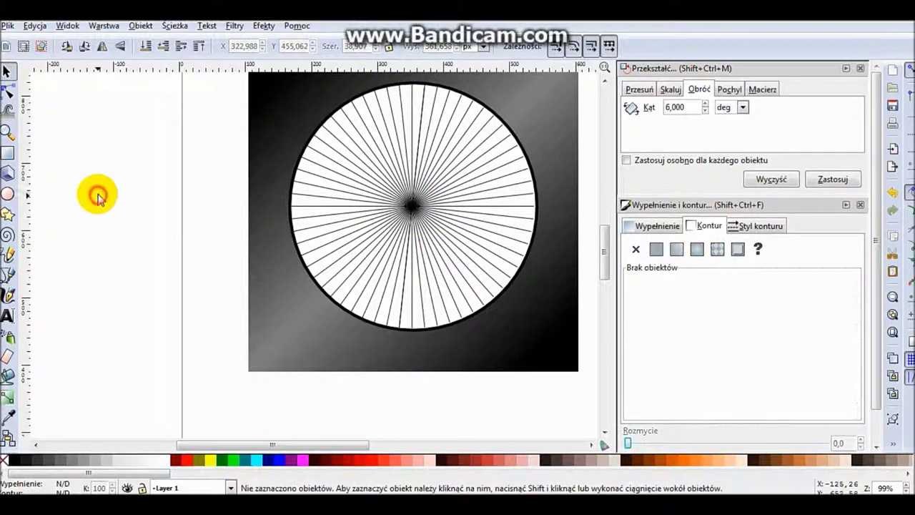
Select the 14 lines that run from the vertical around the dial's upper-right quarter and group them.
left_click(413, 99)
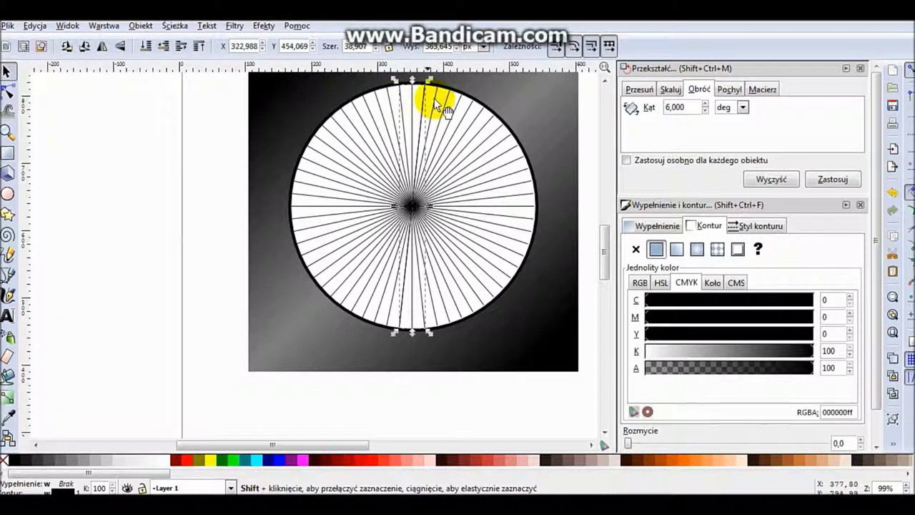
left_click(446, 100, "shift")
left_click(461, 104, "shift")
left_click(471, 114, "shift")
left_click(495, 134, "shift")
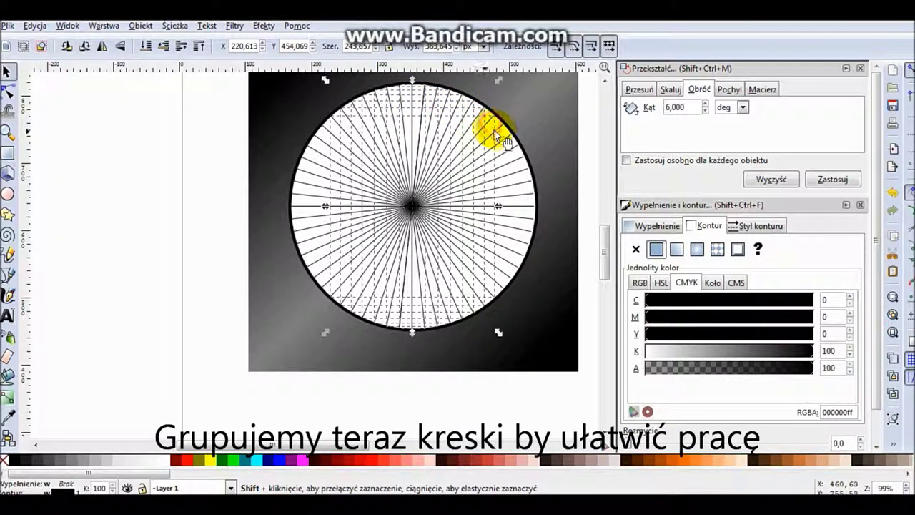
left_click(506, 143, "shift")
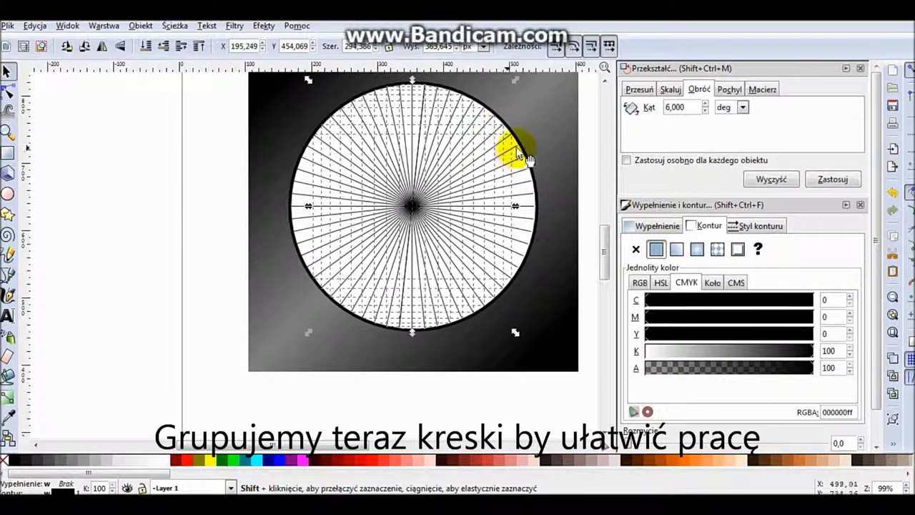
left_click(521, 159, "shift")
left_click(528, 177, "shift")
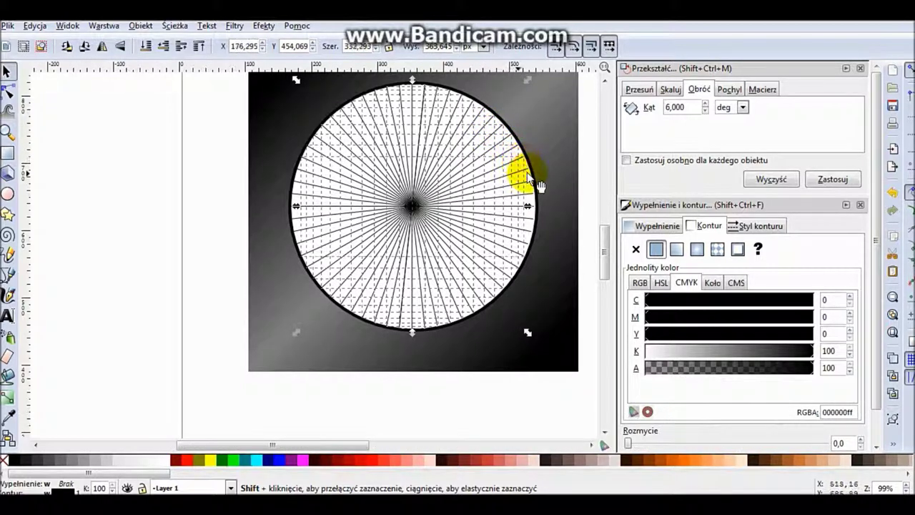
left_click(536, 188, "shift")
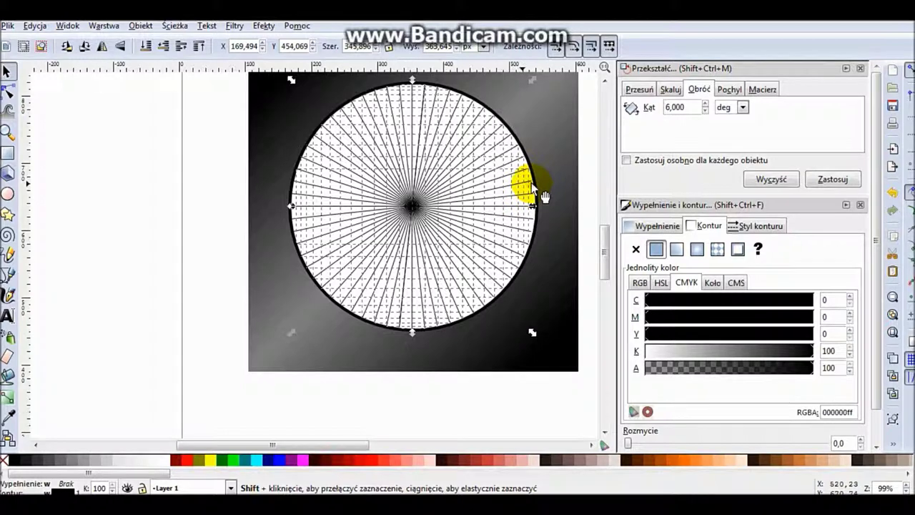
left_click(140, 25)
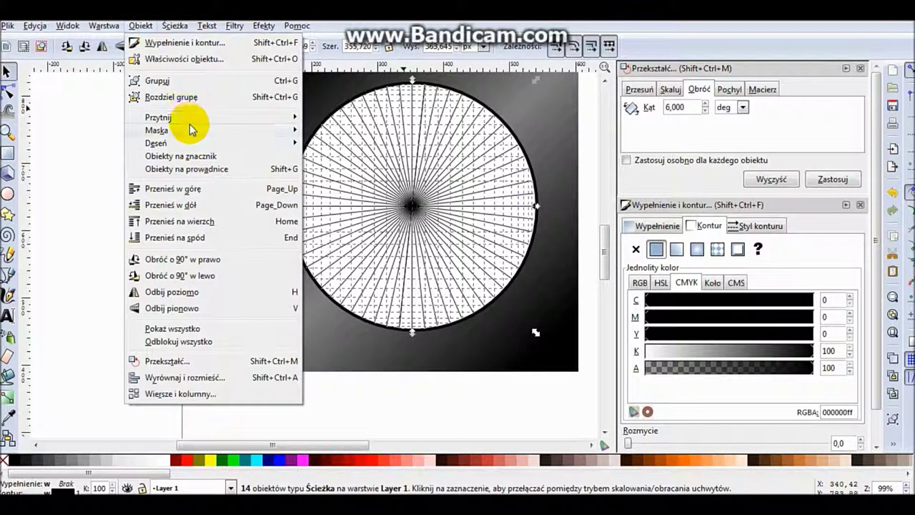
left_click(185, 84)
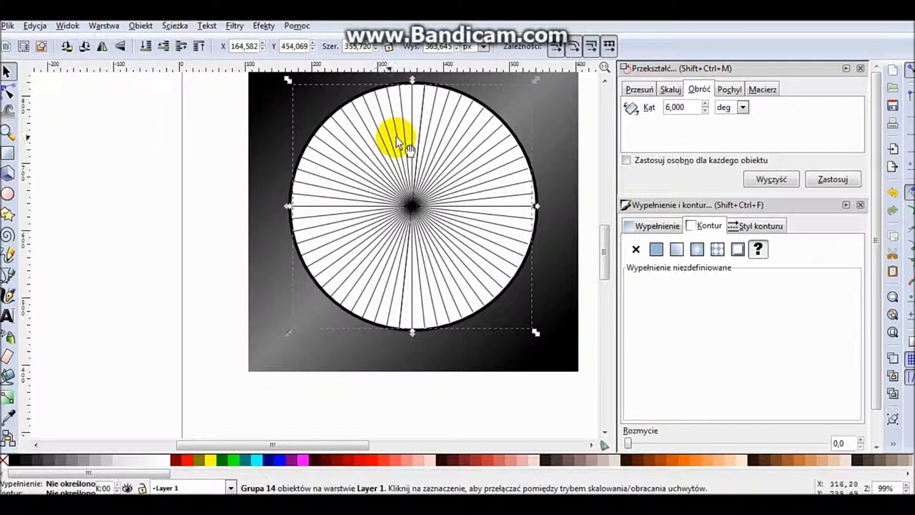
Select the 13 lines that fan across the dial's lower-right quarter and group them.
left_click(91, 118)
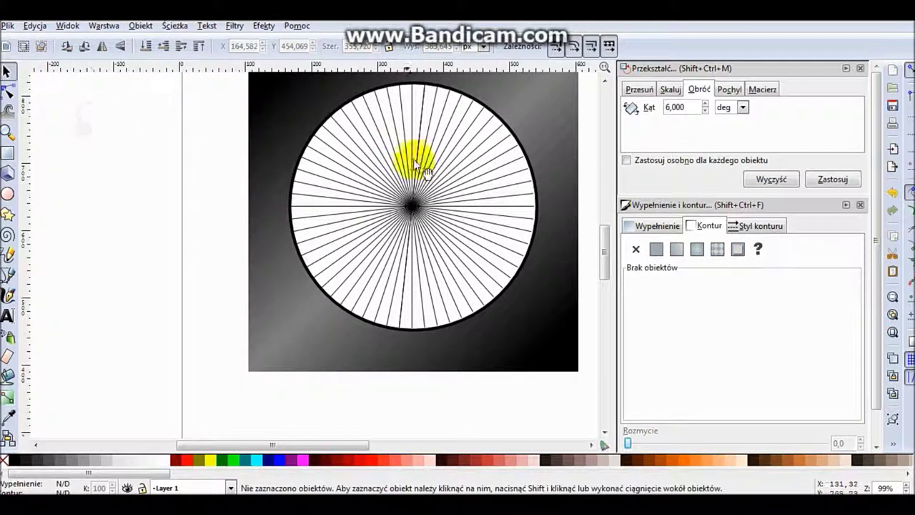
left_click(425, 325)
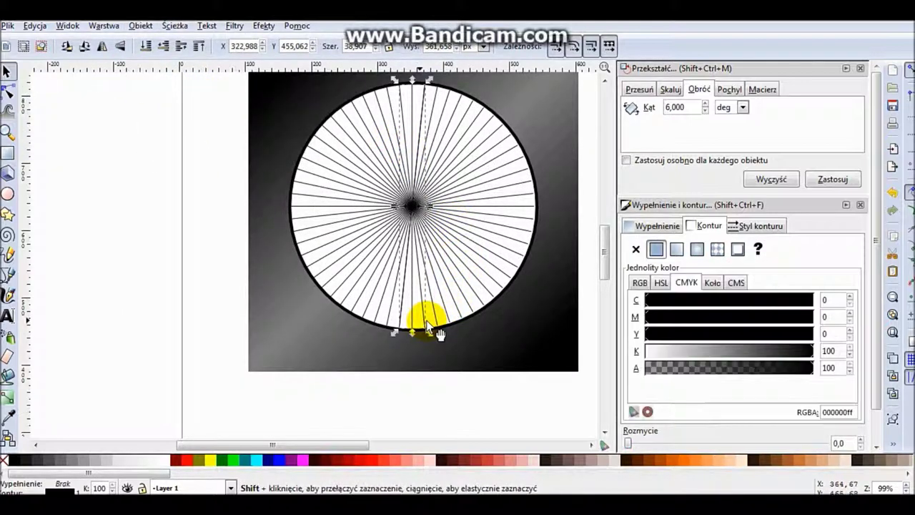
left_click(441, 327, "shift")
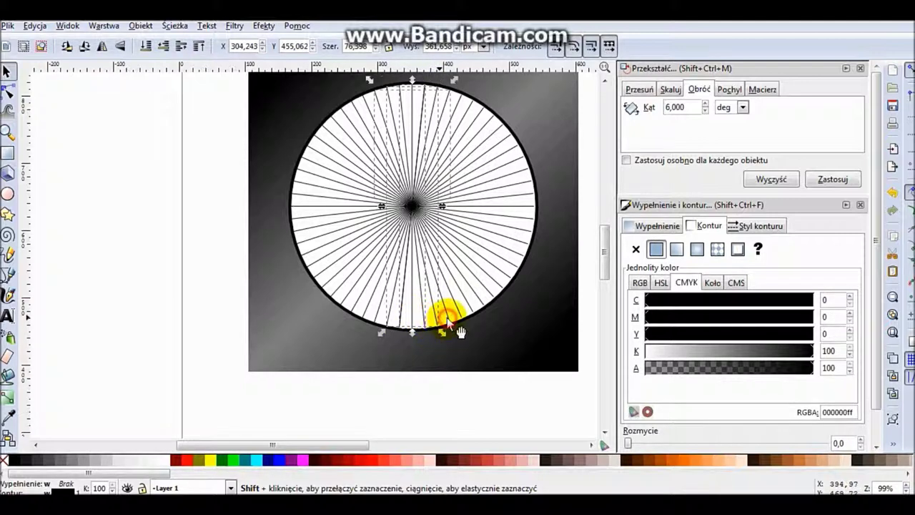
left_click(479, 301, "shift")
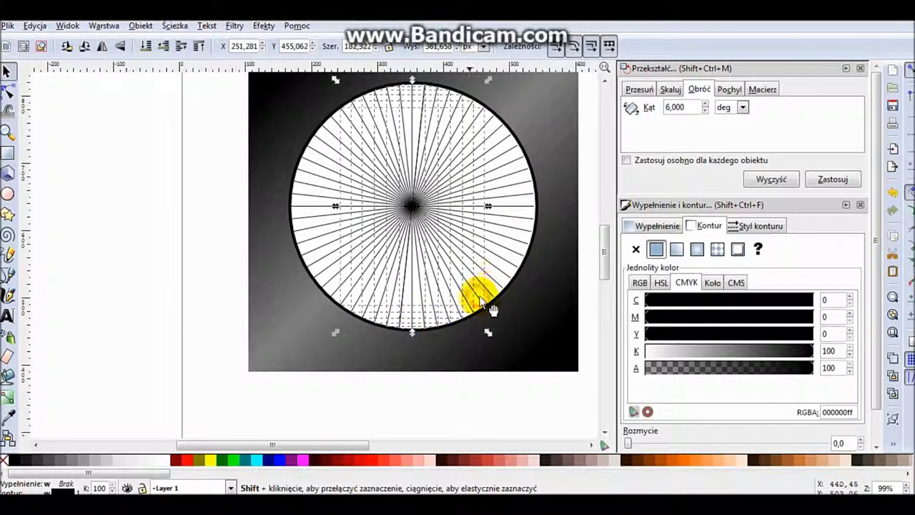
left_click(495, 282, "shift")
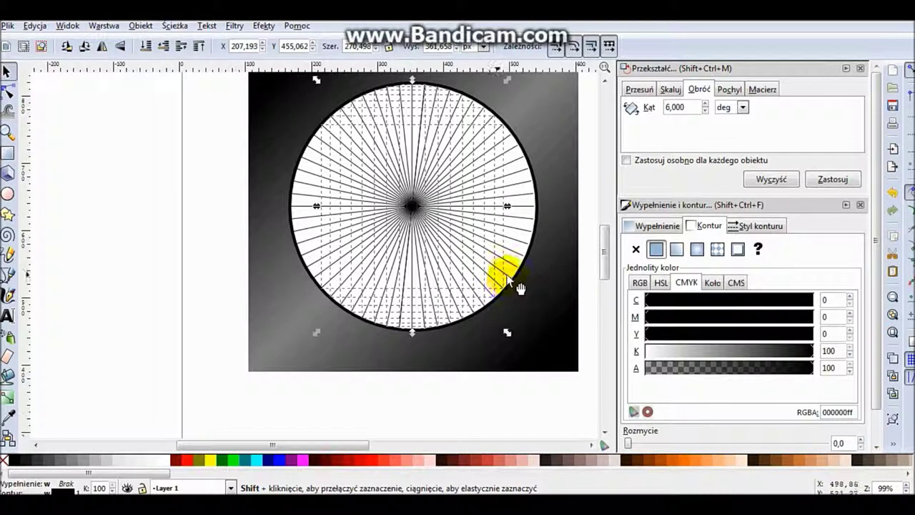
left_click(513, 276, "shift")
left_click(517, 257, "shift")
left_click(522, 252, "shift")
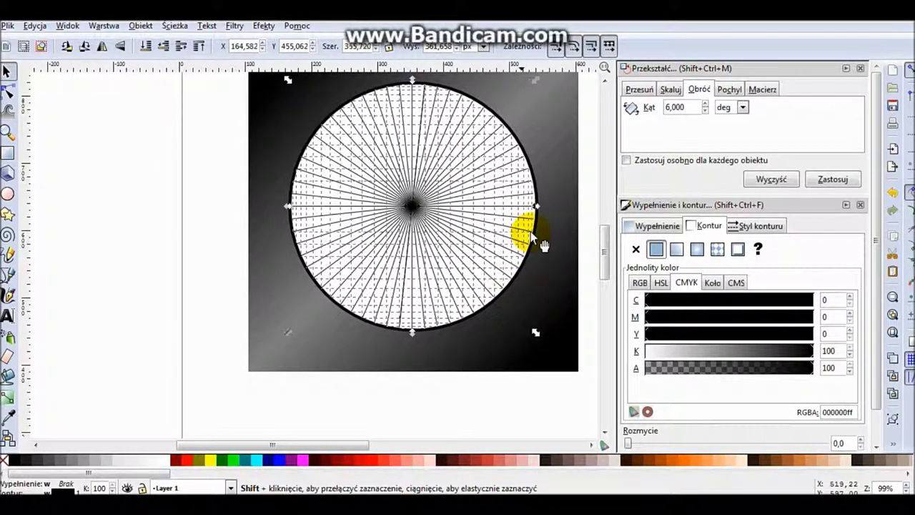
left_click(130, 26)
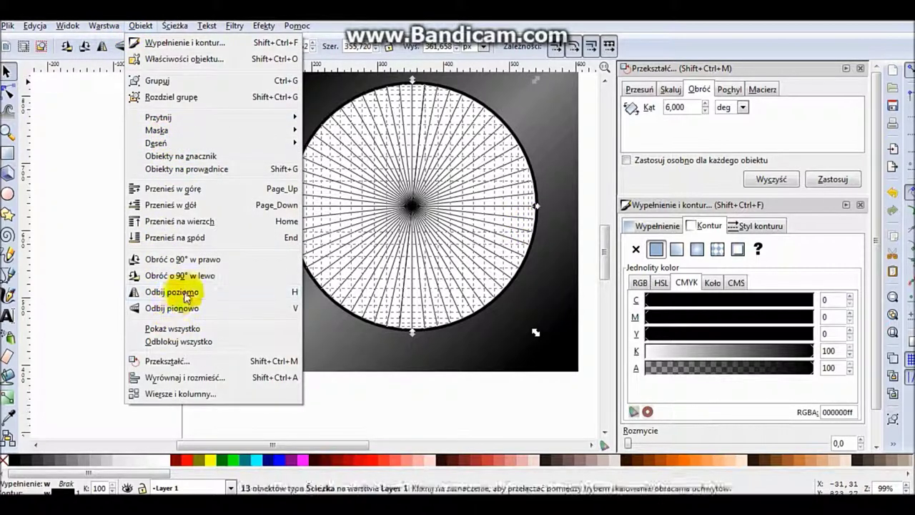
left_click(177, 82)
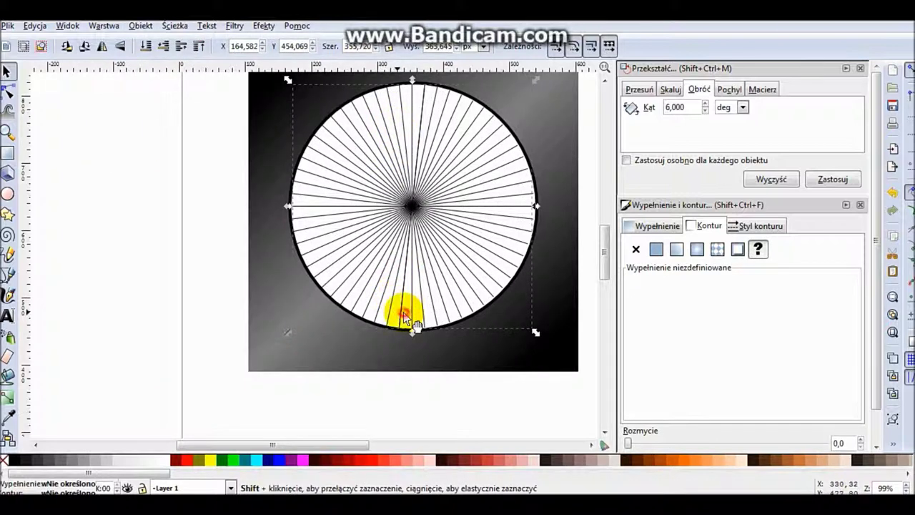
Try moving the two line groups to check for lines left ungrouped on the dial.
mouse_move(410, 175)
left_mouse_down()
mouse_move(239, 171)
mouse_move(255, 191)
left_mouse_up()
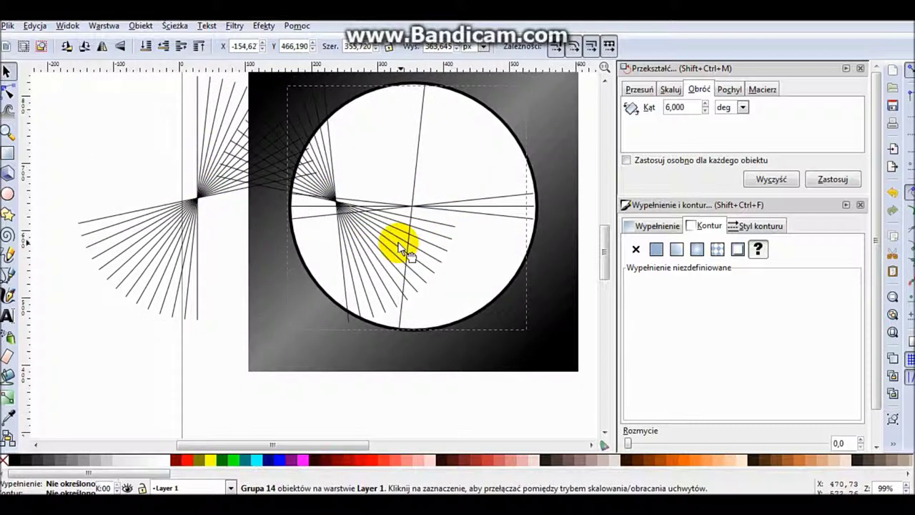
left_click_drag(405, 250, 398, 247)
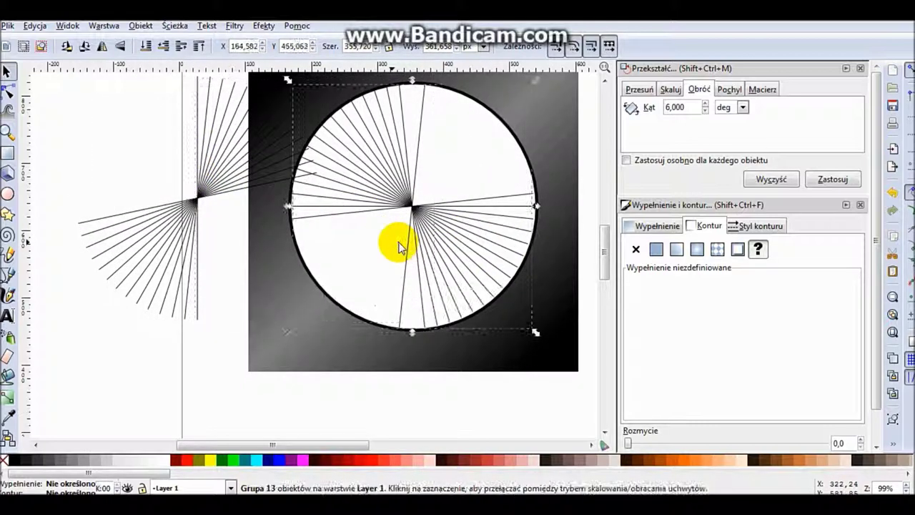
left_click(132, 230)
left_click(399, 321)
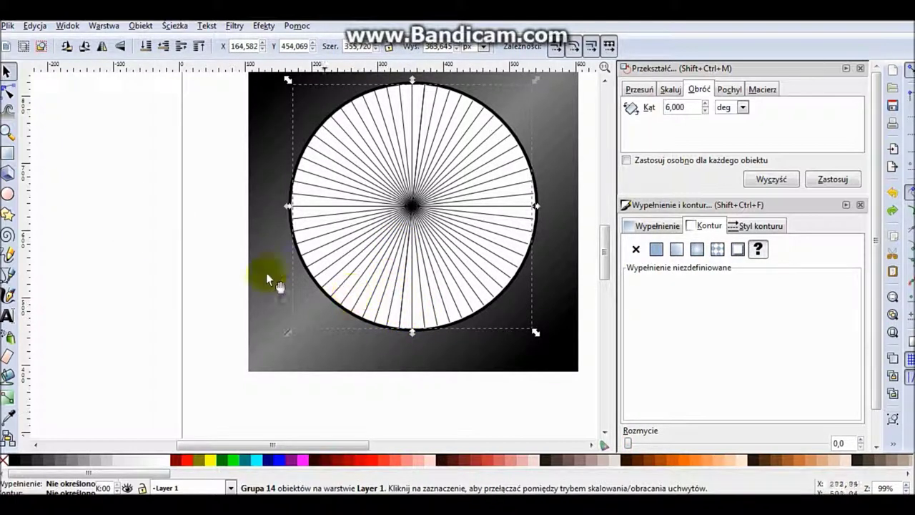
Lower the 14-line group behind the white circle and delete the loose, slightly slanted near-vertical line.
left_click(165, 46)
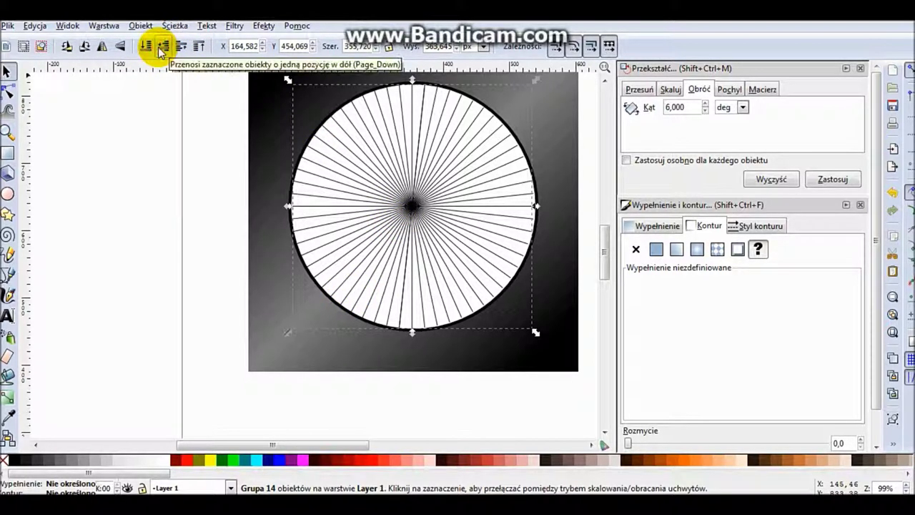
left_click(163, 45)
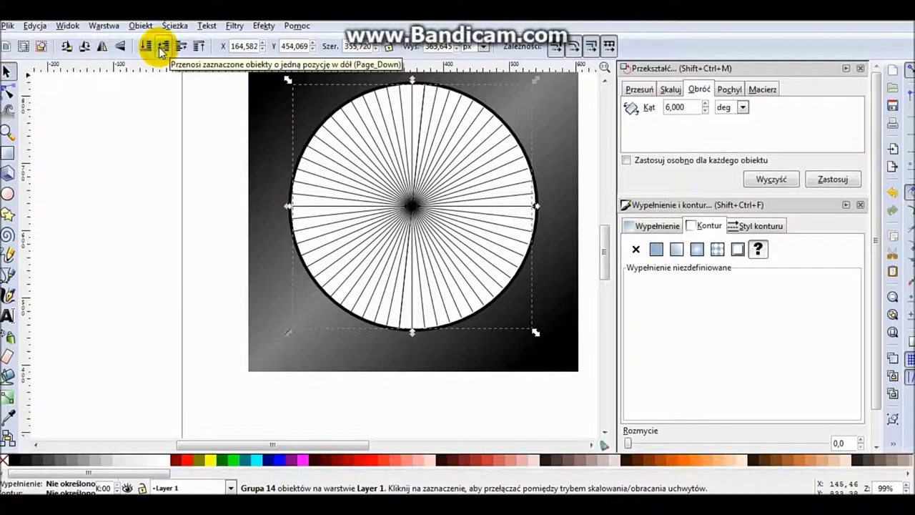
left_click(163, 46)
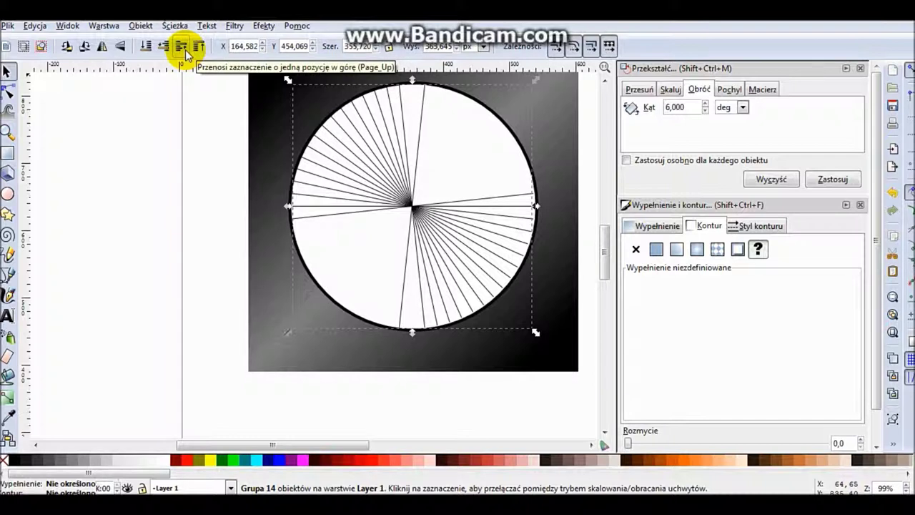
left_click(421, 125)
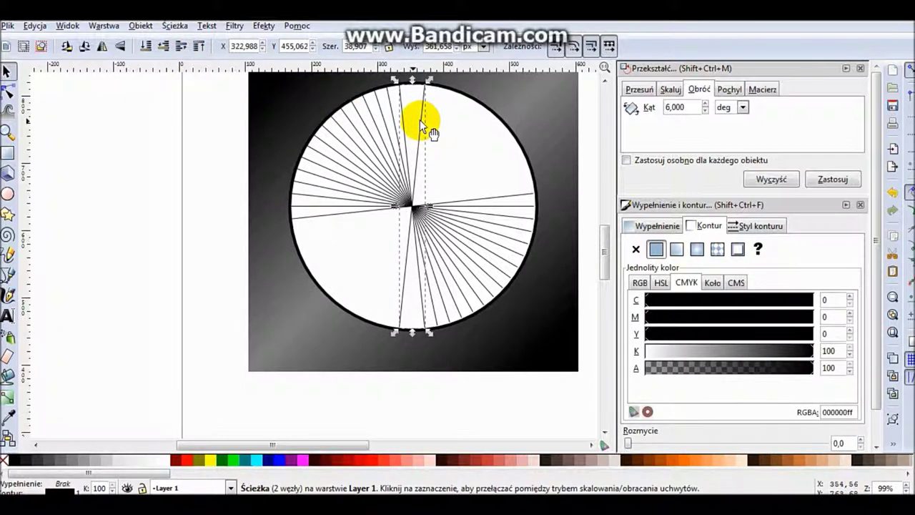
key("Delete")
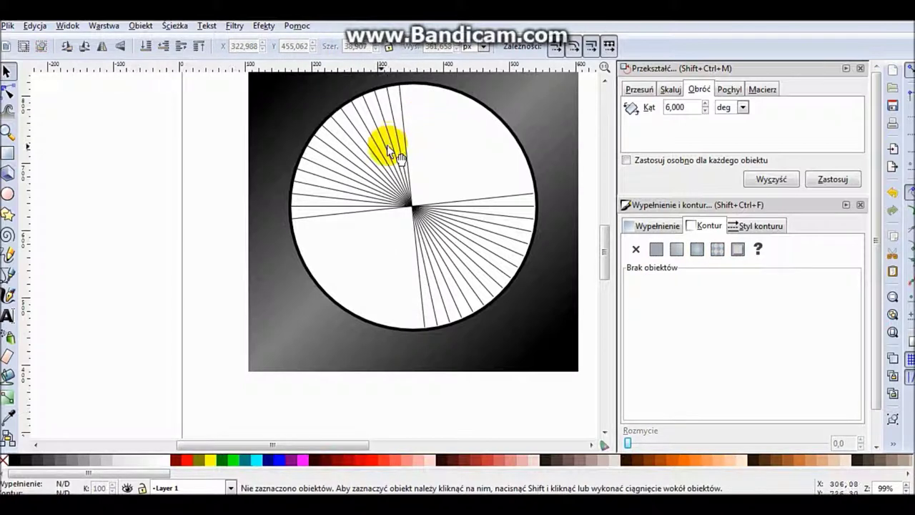
Group the 13-line fan with the loose near-horizontal line that rises slightly to the right.
left_click(386, 145)
left_click_drag(387, 147, 359, 156)
key("ctrl+z")
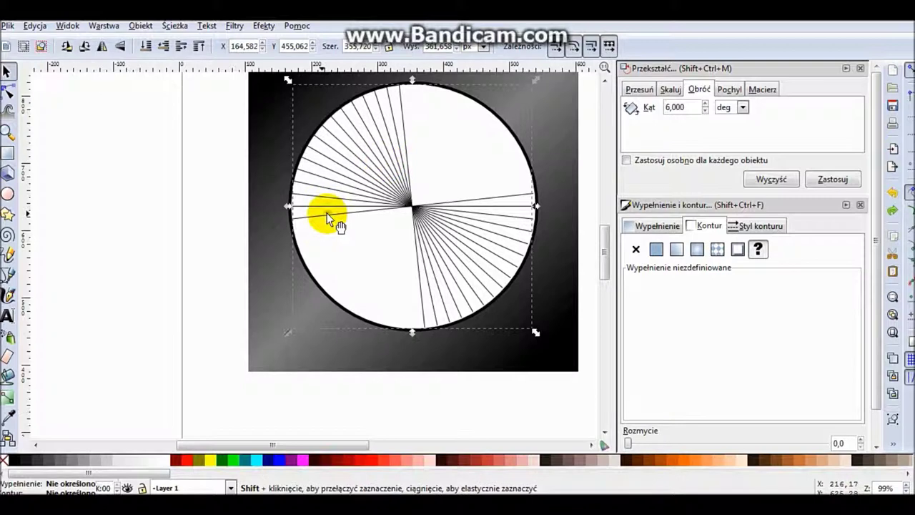
left_click(328, 216, "shift")
left_click(140, 25)
mouse_move(185, 128)
left_click(161, 81)
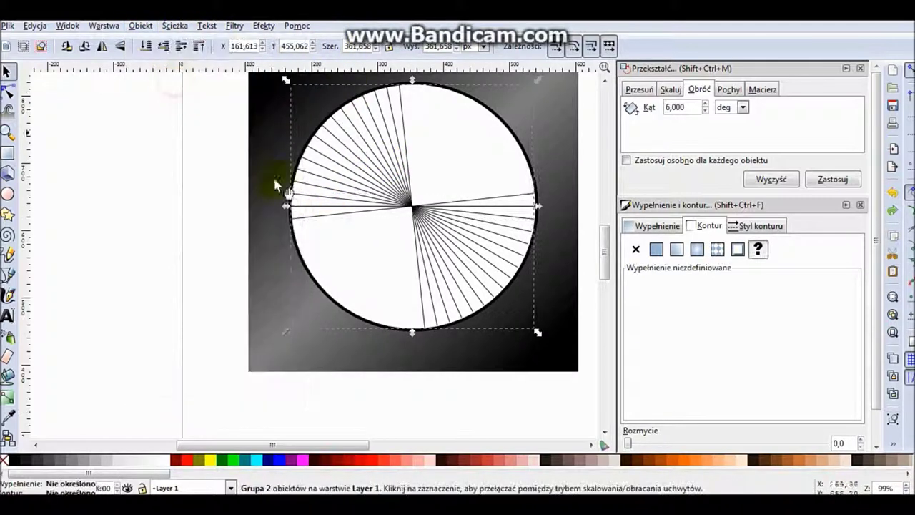
Send the white circle to the bottom of the stacking order and raise it one level, just above the gradient square.
left_click(257, 272)
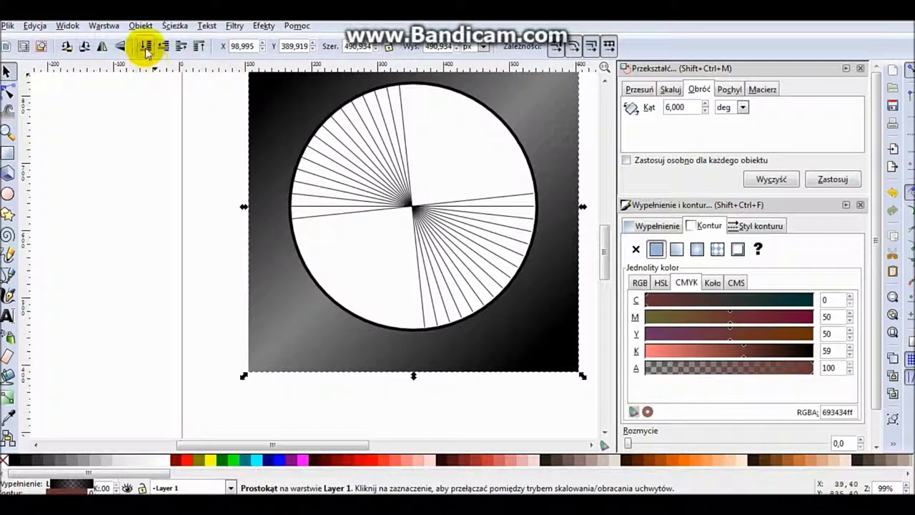
left_click(359, 250)
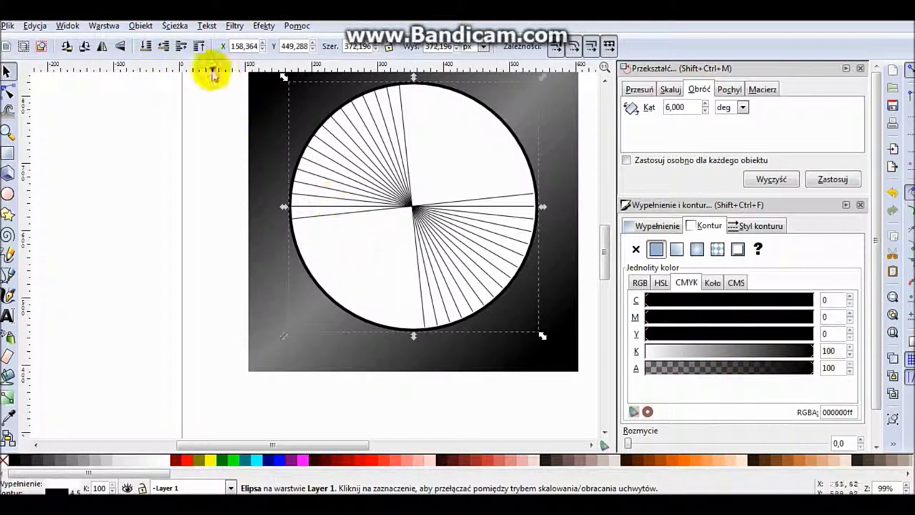
left_click(146, 46)
left_click(198, 48)
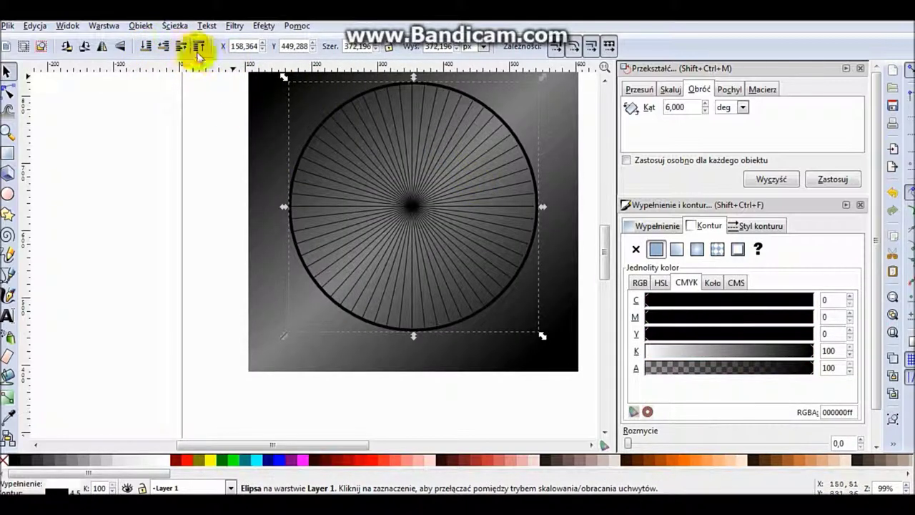
left_click(185, 47)
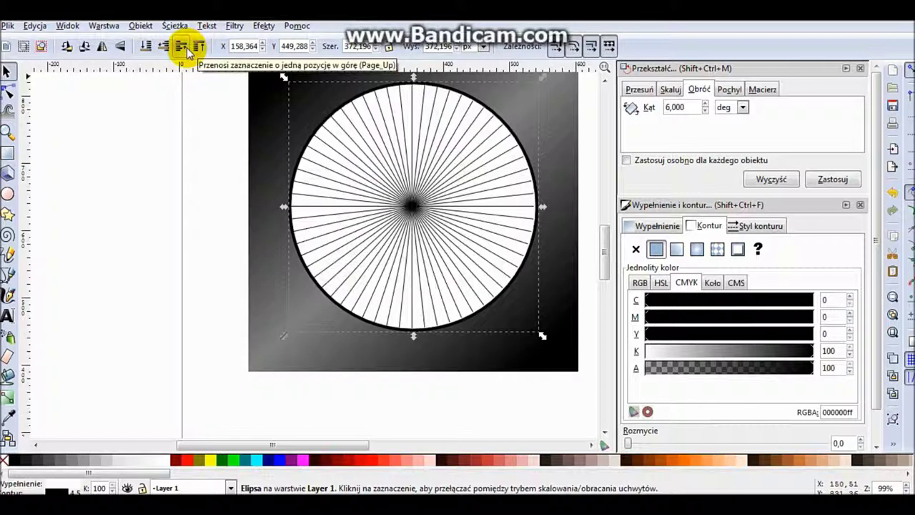
Combine the two fans of lines into a single group.
left_click(355, 226, "shift")
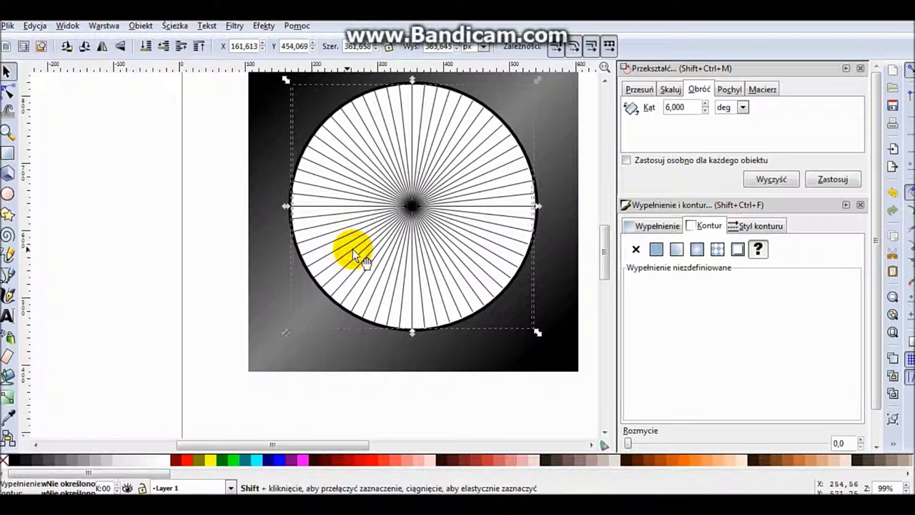
left_click(139, 27)
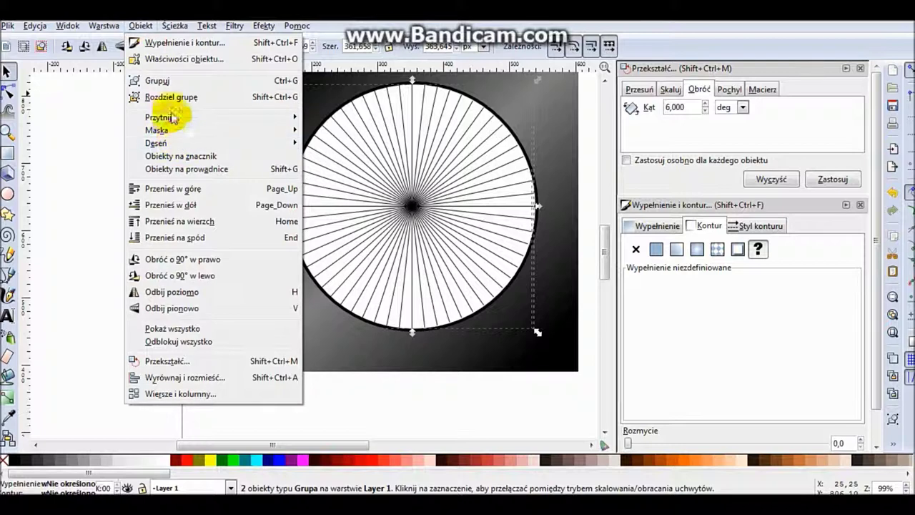
left_click(159, 80)
left_click_drag(422, 166, 381, 183)
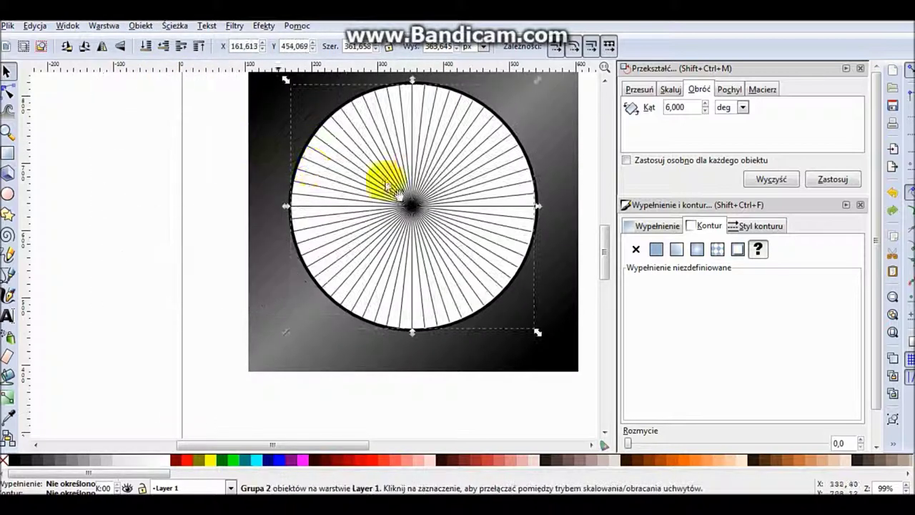
Group the loose horizontal line with the other dial lines and move the whole group off the dial.
left_click(323, 205, "shift")
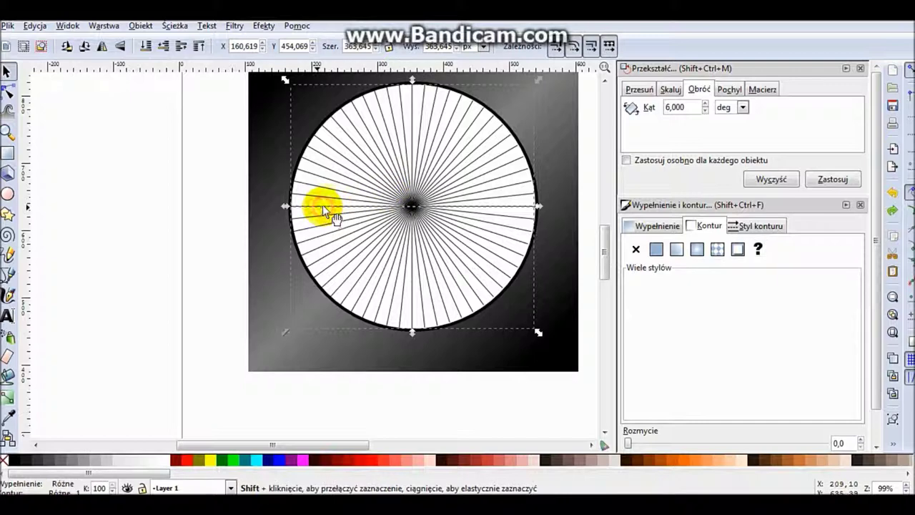
left_click(140, 25)
left_click(178, 81)
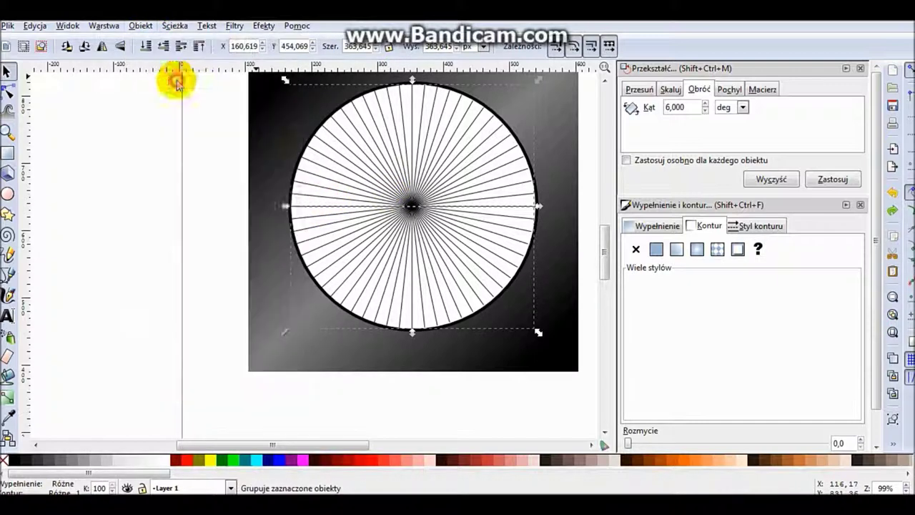
left_click_drag(323, 164, 153, 148)
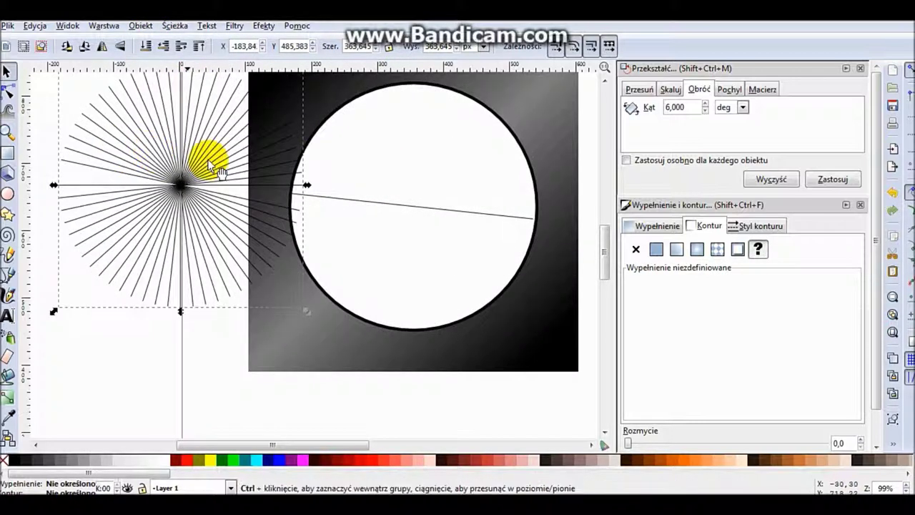
Undo the move that took the lines off the dial and group them with the remaining loose near-horizontal line.
key("ctrl+z")
left_click(314, 205, "shift")
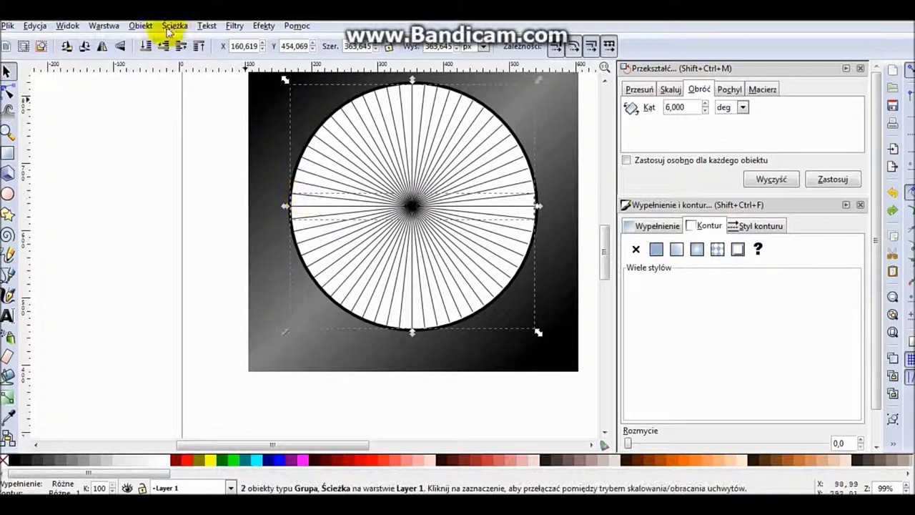
left_click(140, 25)
mouse_move(179, 145)
left_click(176, 80)
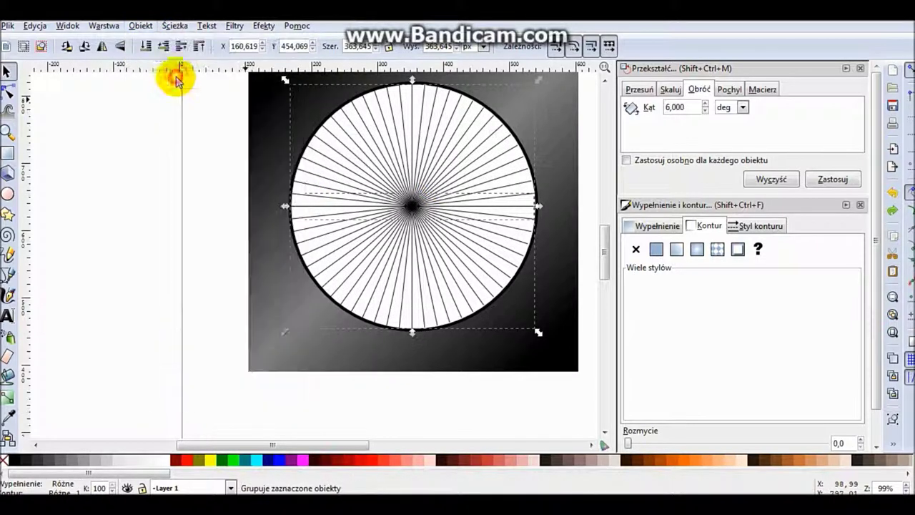
left_click(179, 129)
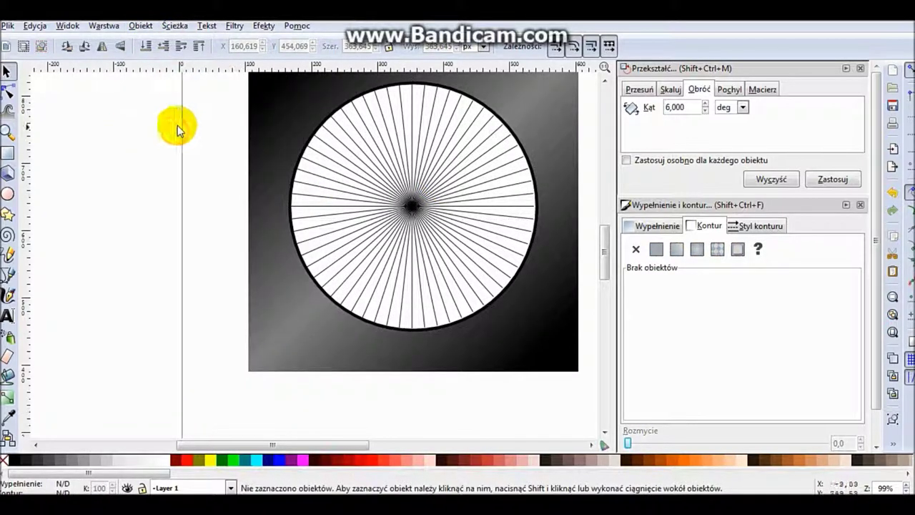
Shift the line group slightly down and cover it with a duplicate of the white dial scaled down to about 355 px.
left_click(404, 107)
left_click_drag(400, 98, 402, 111)
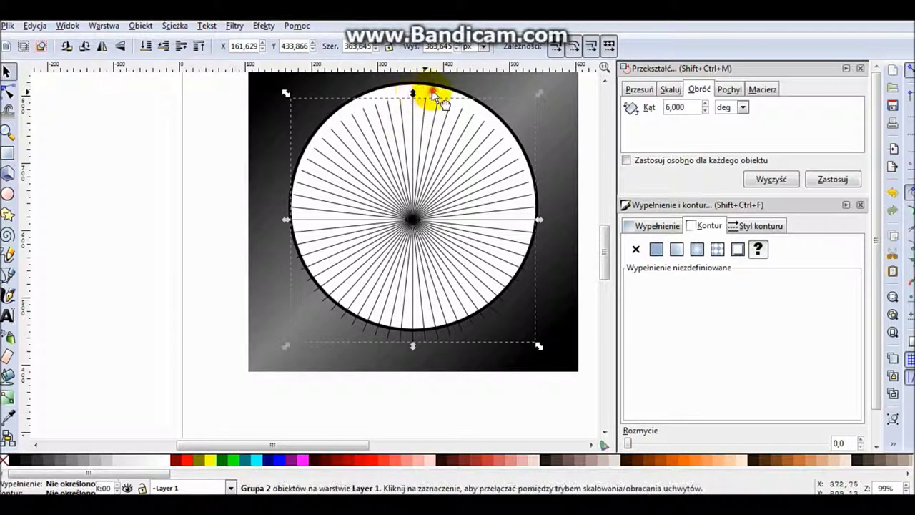
left_click(431, 90)
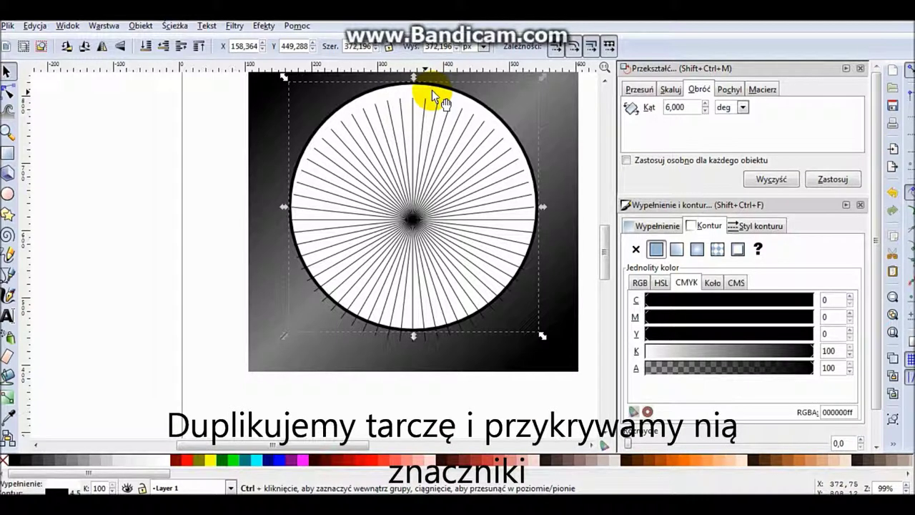
key("ctrl+d")
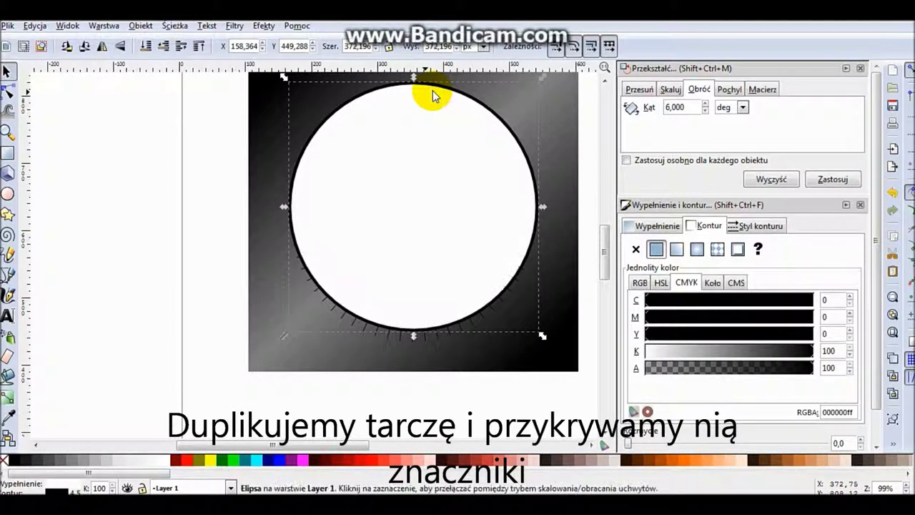
left_click_drag(545, 79, 532, 88)
left_click(759, 89)
left_click(732, 90)
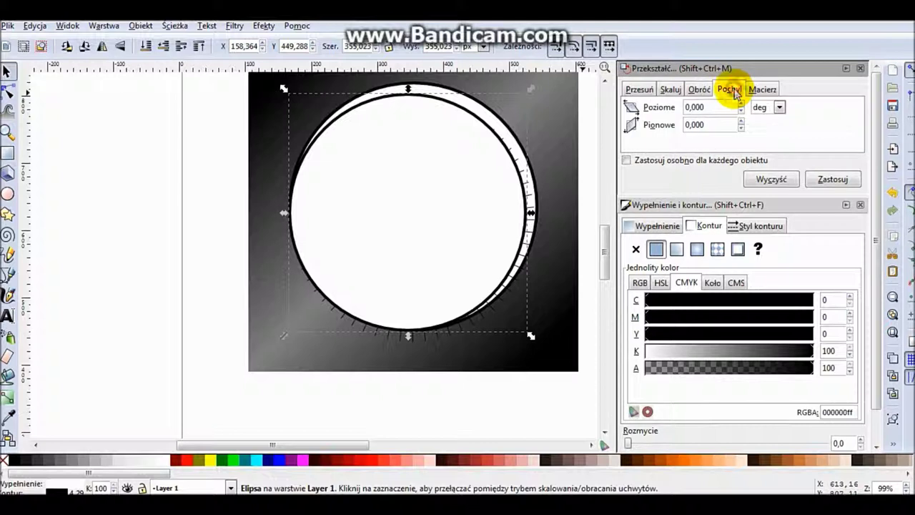
left_click(698, 90)
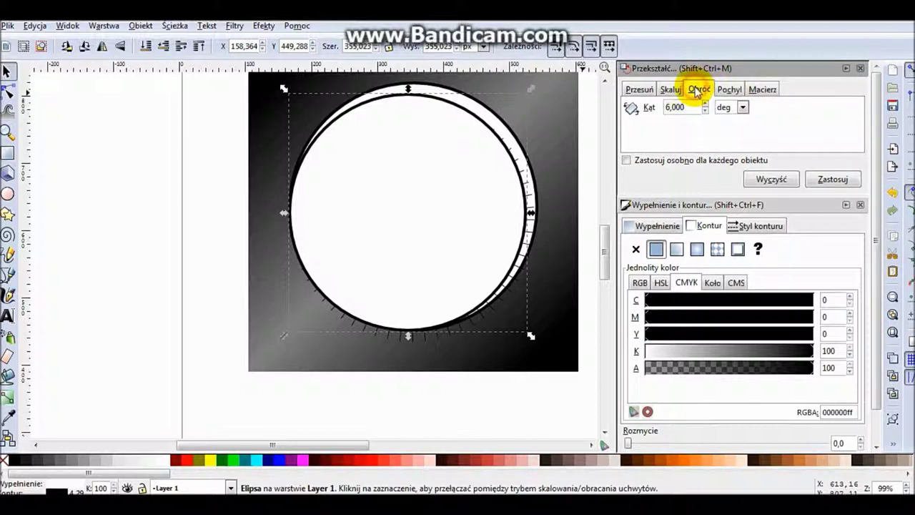
left_click(633, 90)
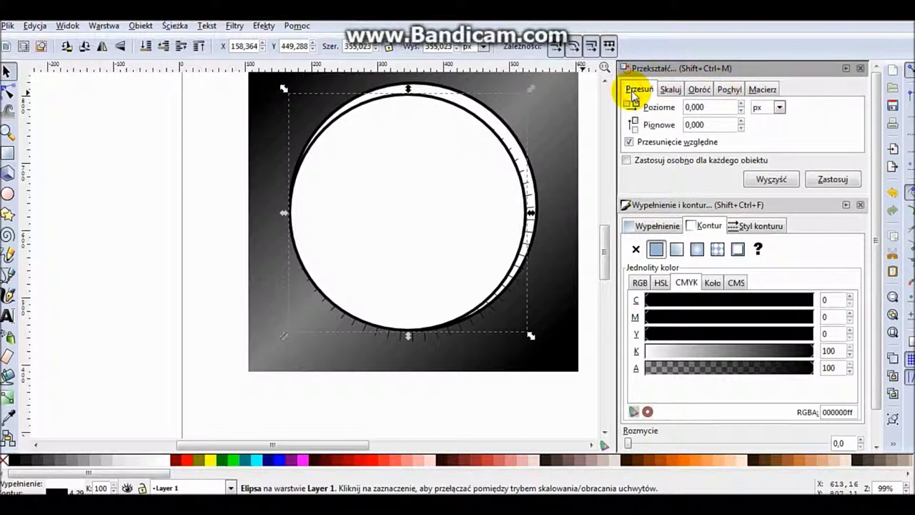
Close the Transform settings and set the duplicate circle's stroke width to 0 px.
left_click(861, 70)
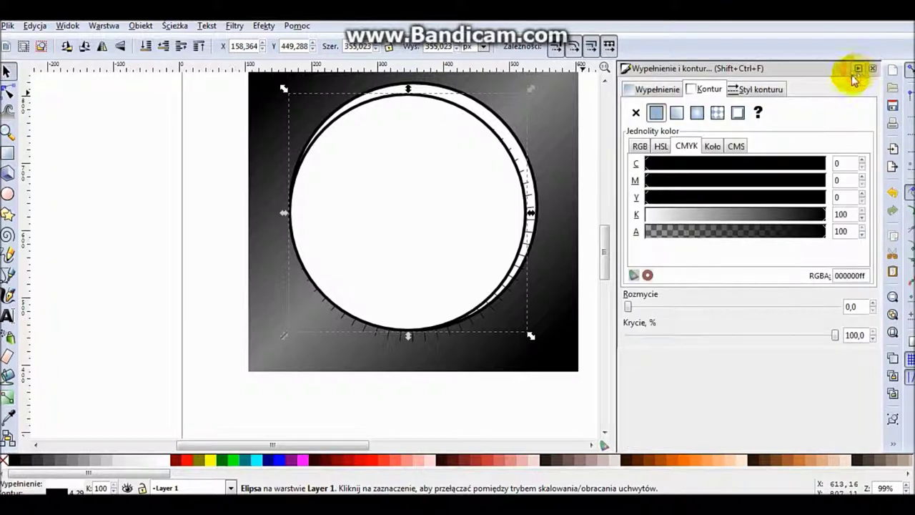
left_click(757, 88)
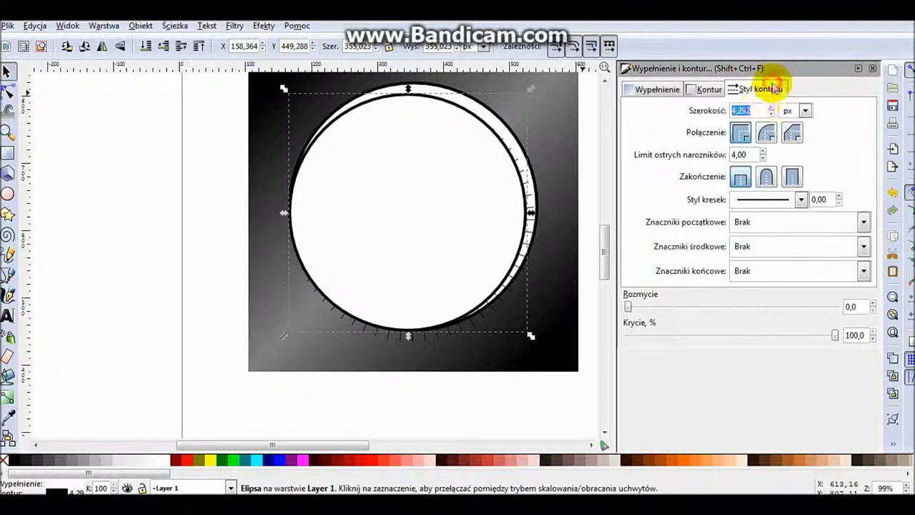
left_click(771, 113)
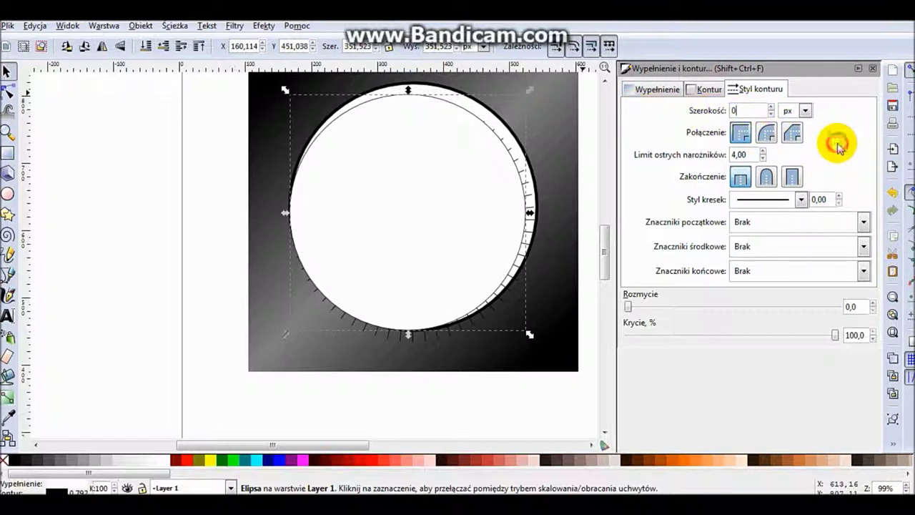
left_click(708, 97)
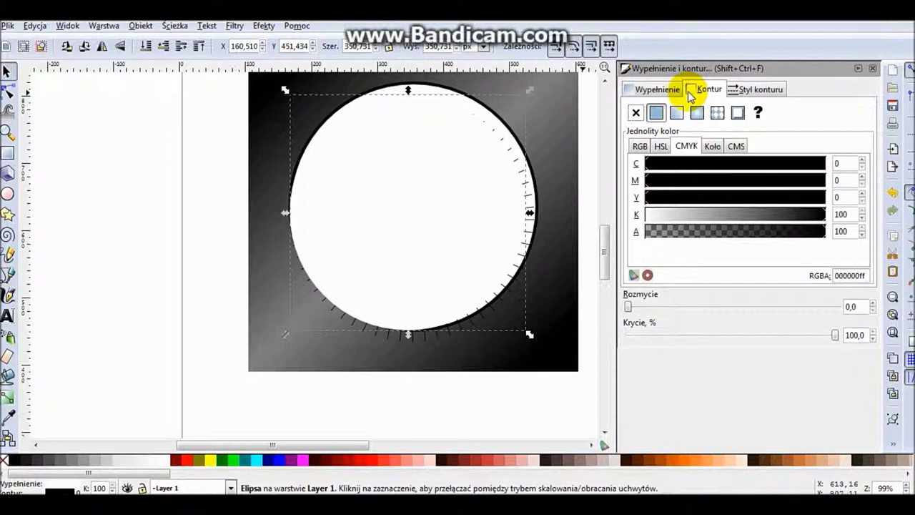
Centre the borderless duplicate circle on the gradient square horizontally and vertically.
left_click(552, 177)
left_click(140, 26)
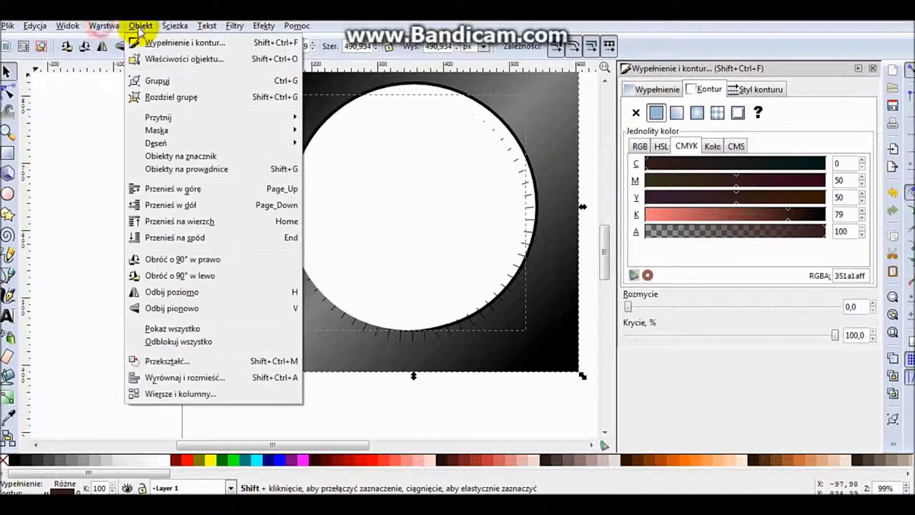
left_click(183, 376)
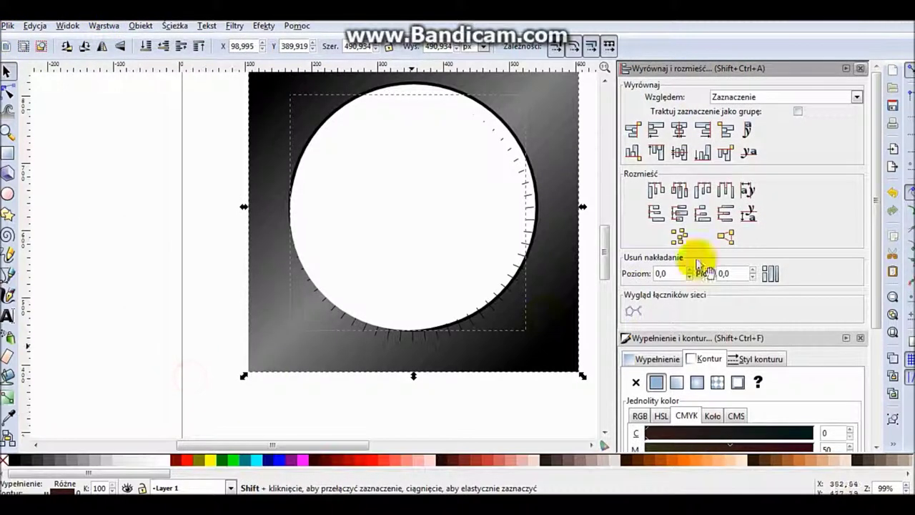
left_click(677, 131)
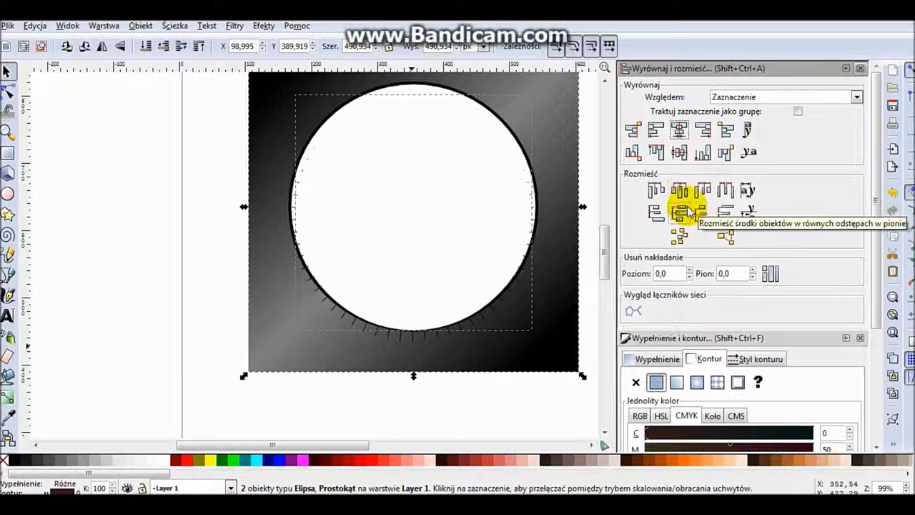
left_click(118, 261)
Centre the group of minute lines on the gradient square horizontally and vertically.
left_click(403, 337)
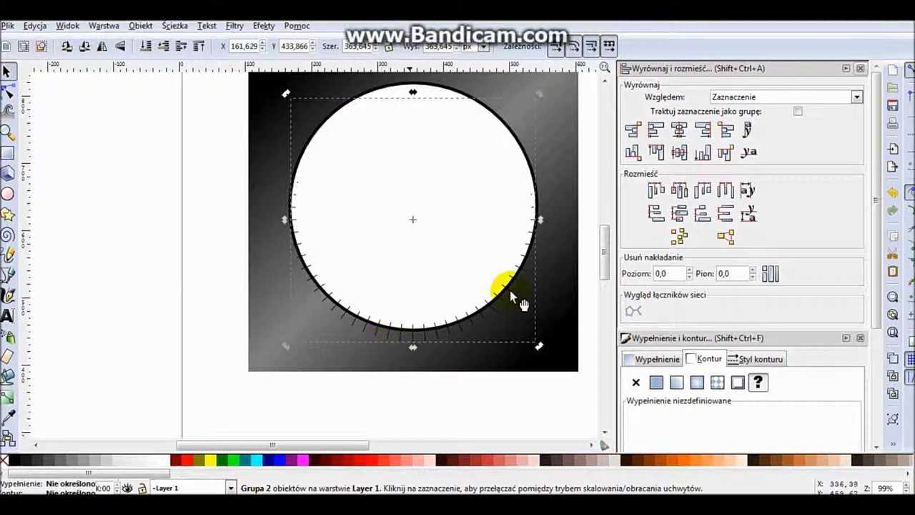
left_click(679, 133)
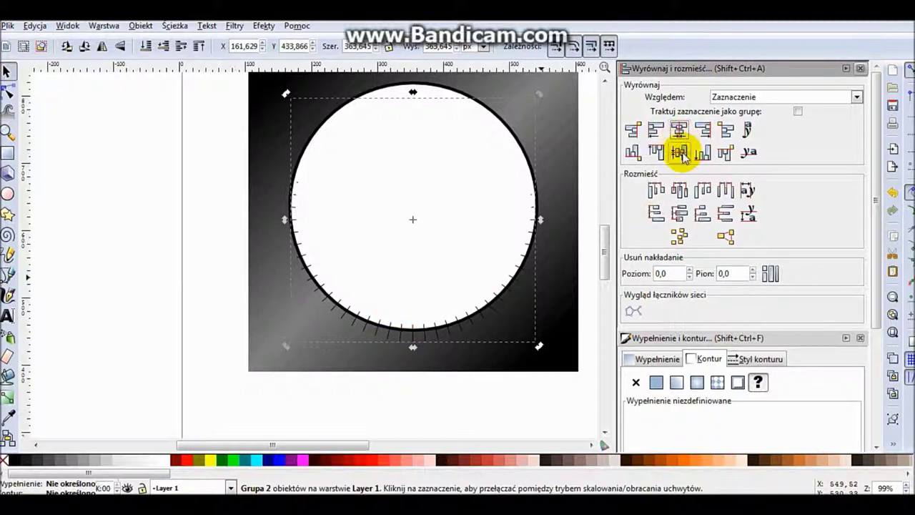
left_click(576, 153, "shift")
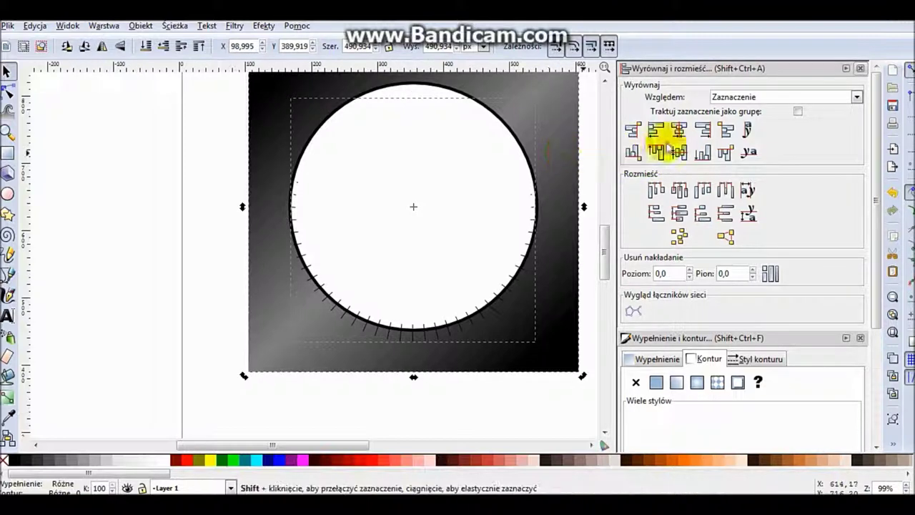
left_click(679, 130)
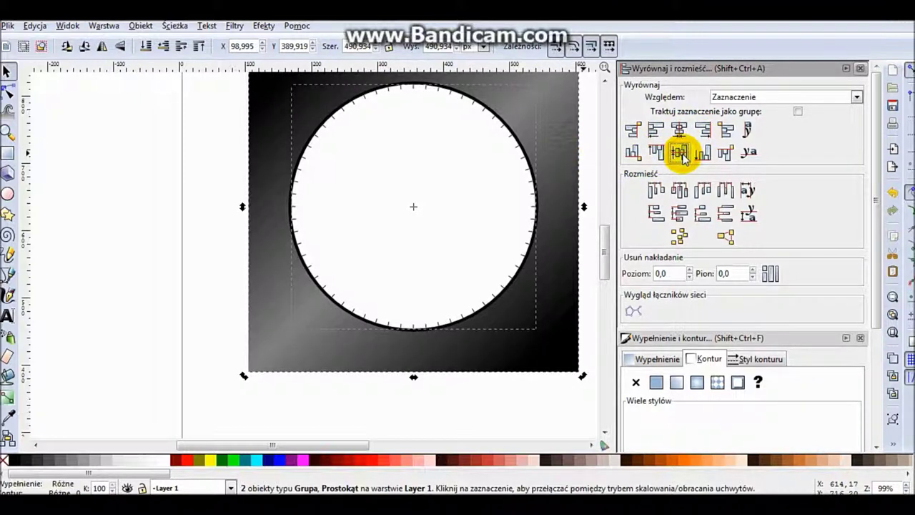
left_click(102, 229)
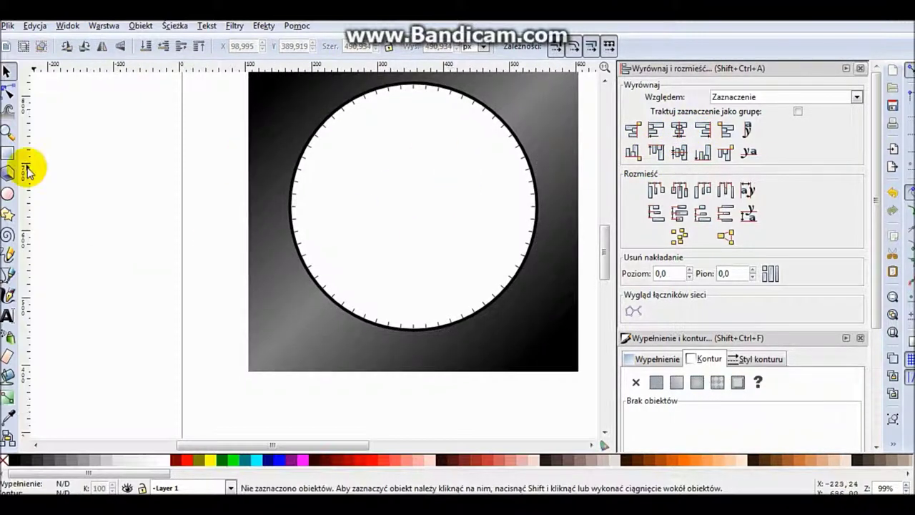
Shrink the borderless cover circle to about 331 px and the minute line group to about 342 px.
left_click(331, 133)
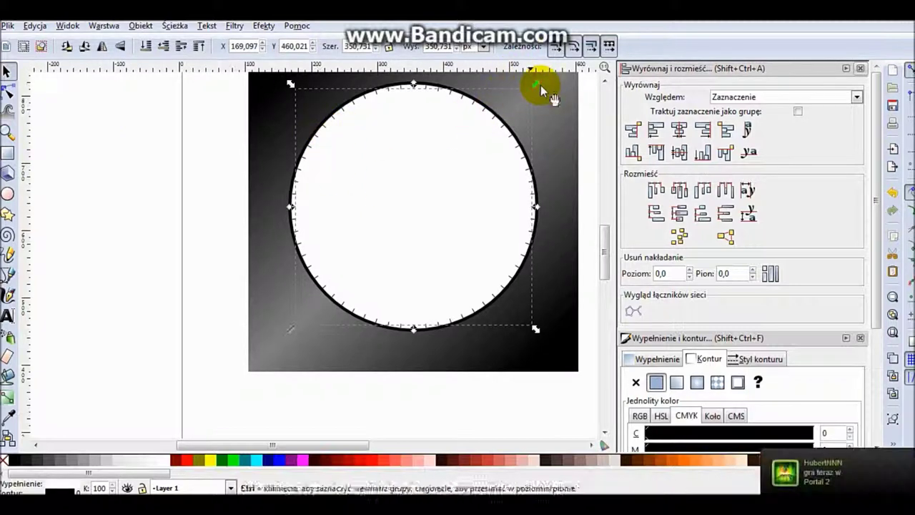
left_click_drag(540, 86, 526, 96)
left_click(180, 138)
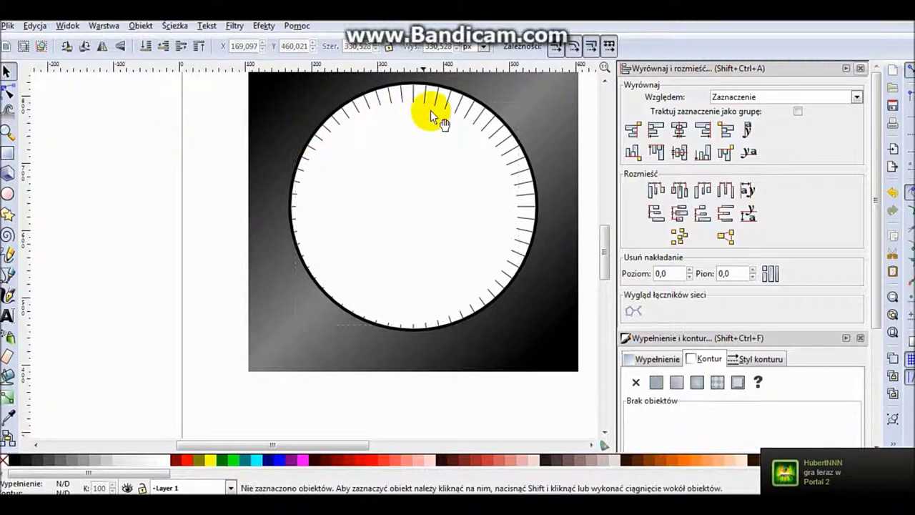
left_click(423, 97)
left_click_drag(531, 79, 521, 92)
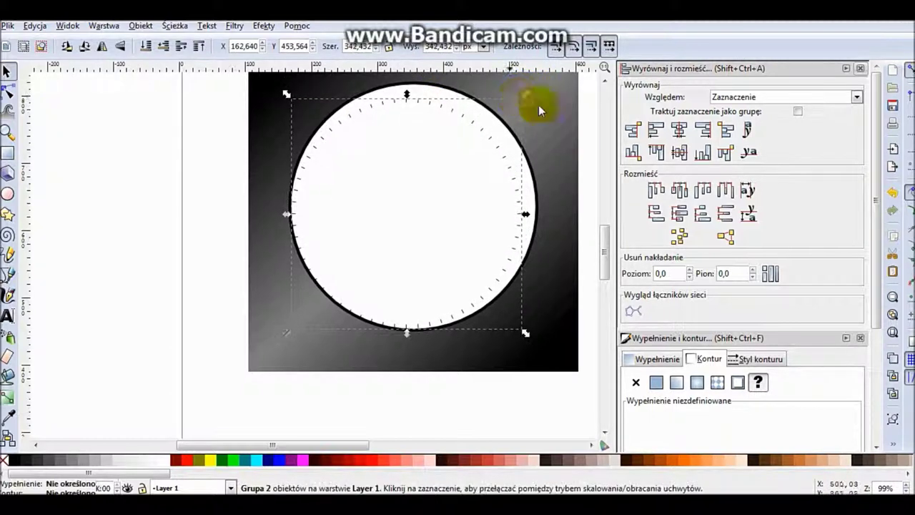
Centre the resized minute line group and the cover circle on the gradient square, both horizontally and vertically.
left_click(568, 119, "shift")
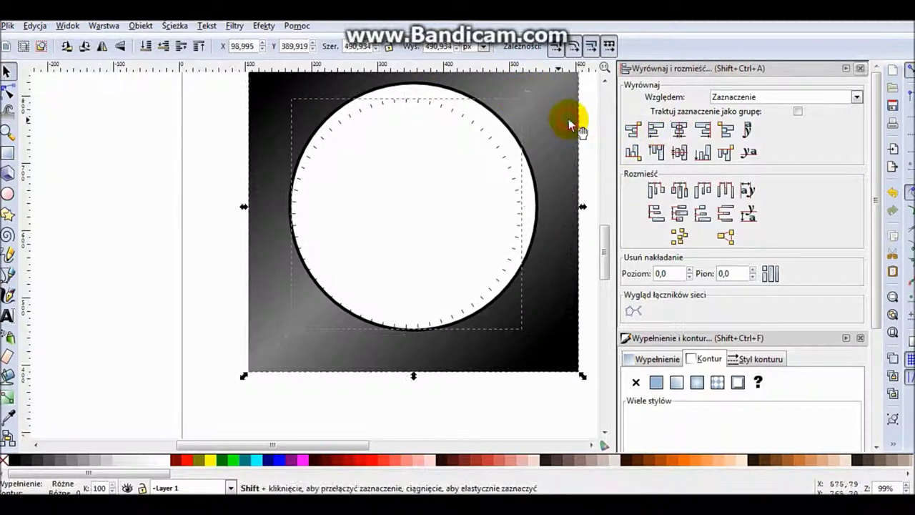
left_click(678, 129)
left_click(678, 151)
left_click(90, 178)
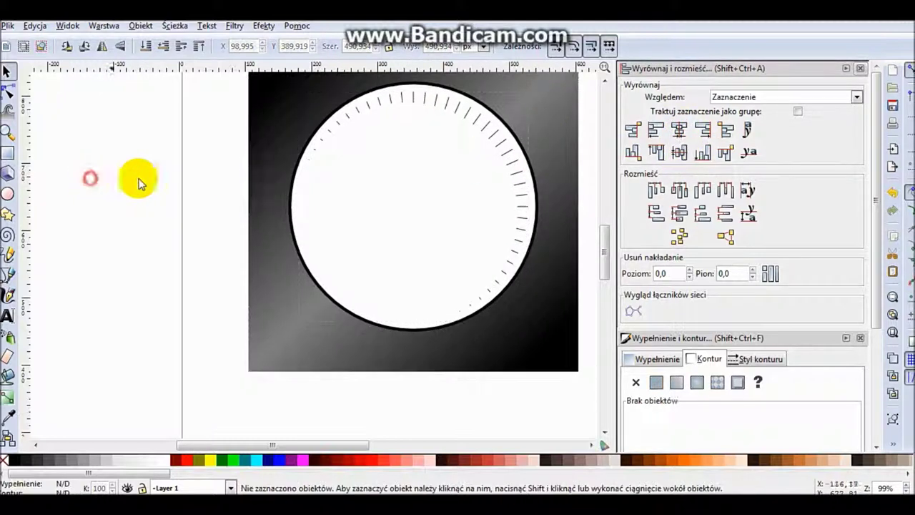
left_click(560, 143)
left_click(687, 138)
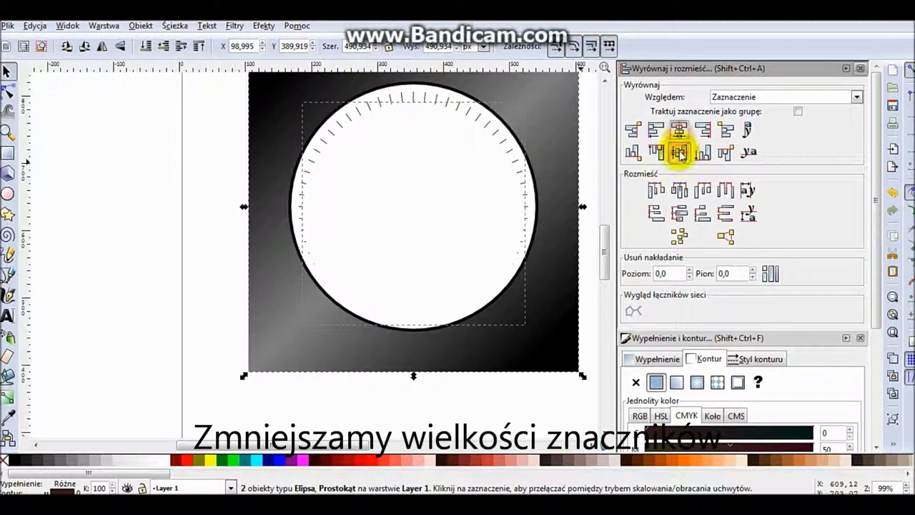
left_click(60, 189)
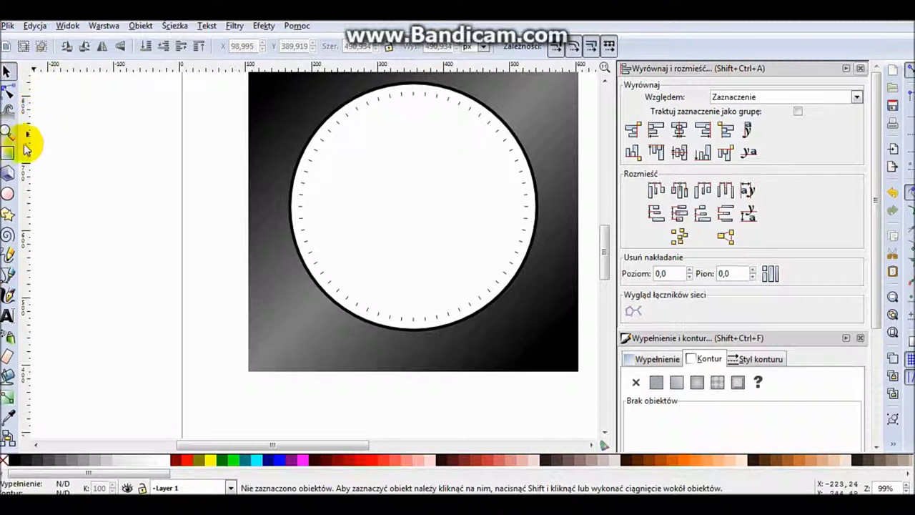
left_click(10, 173)
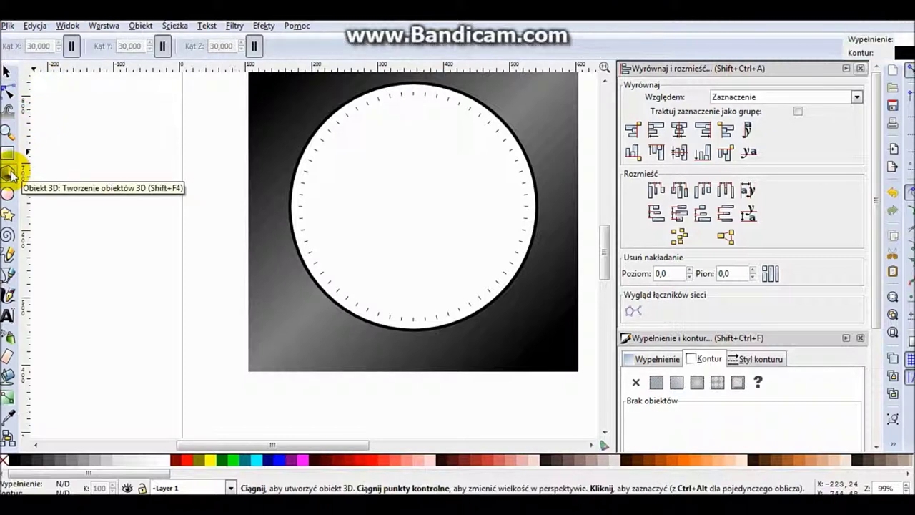
left_click(8, 191)
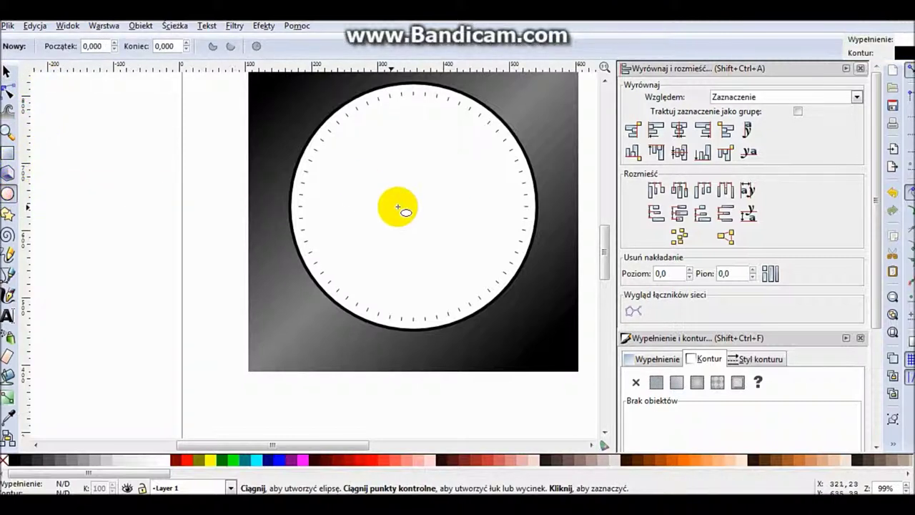
left_click_drag(398, 194, 416, 211)
left_click(13, 458)
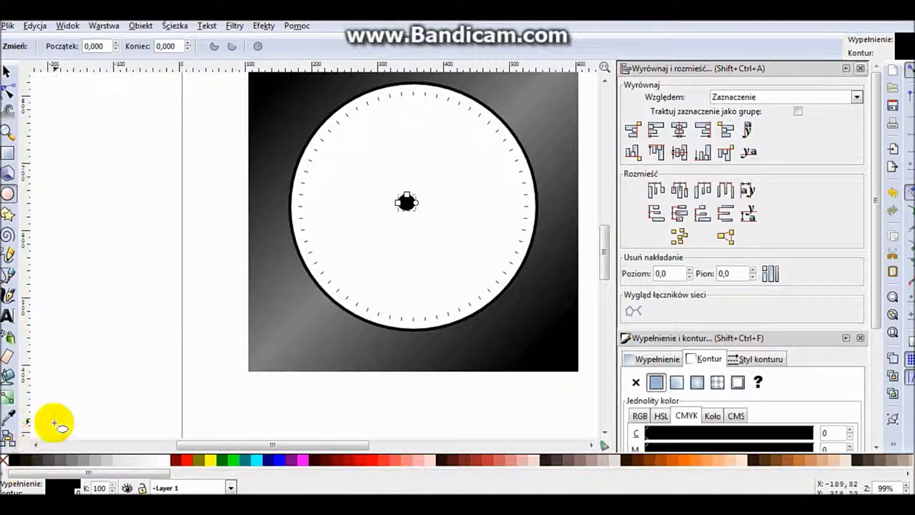
left_click(7, 71)
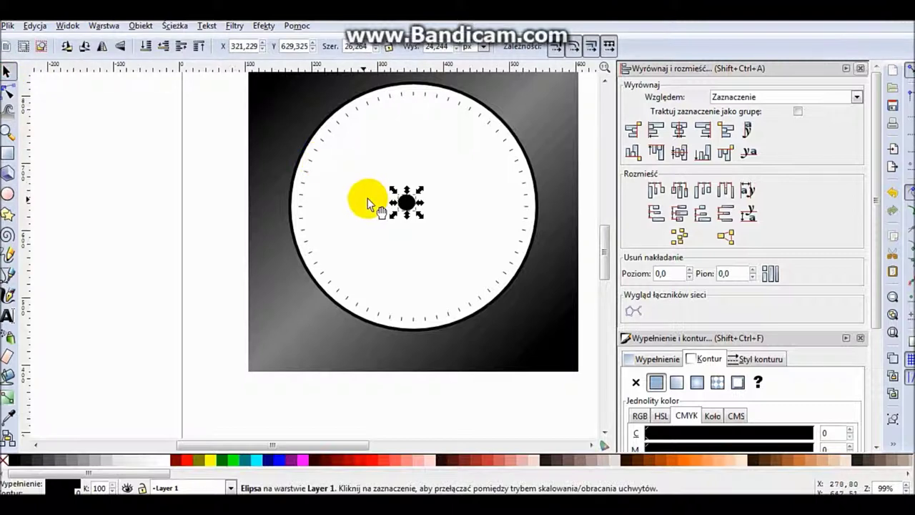
key("Delete")
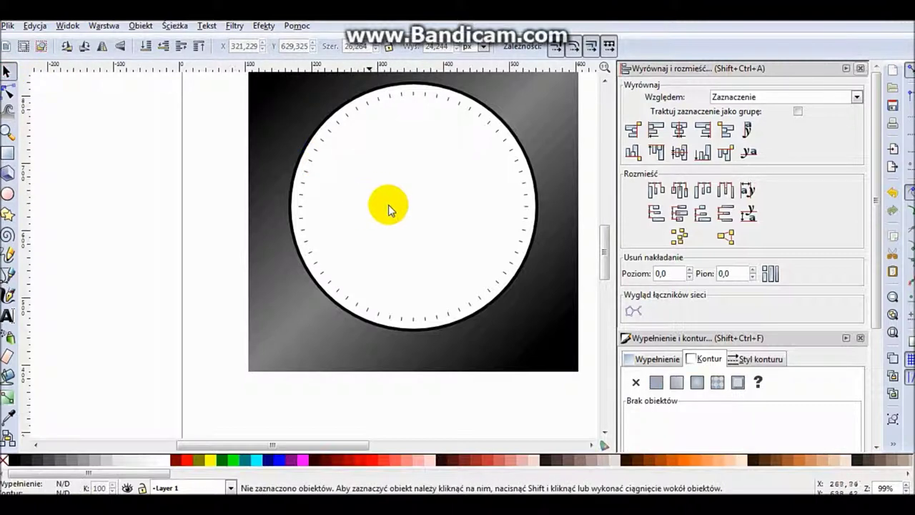
Draw a small black circle near the centre of the dial.
left_click(8, 192)
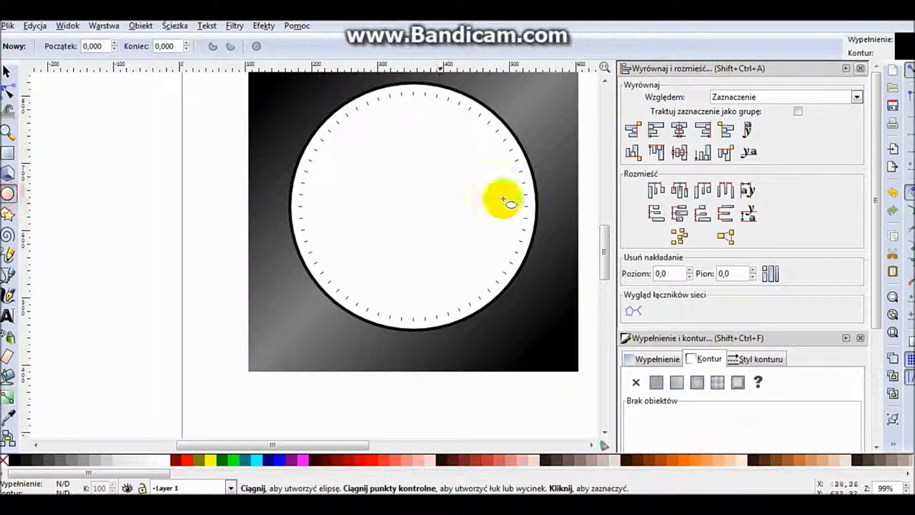
left_click_drag(394, 195, 411, 209)
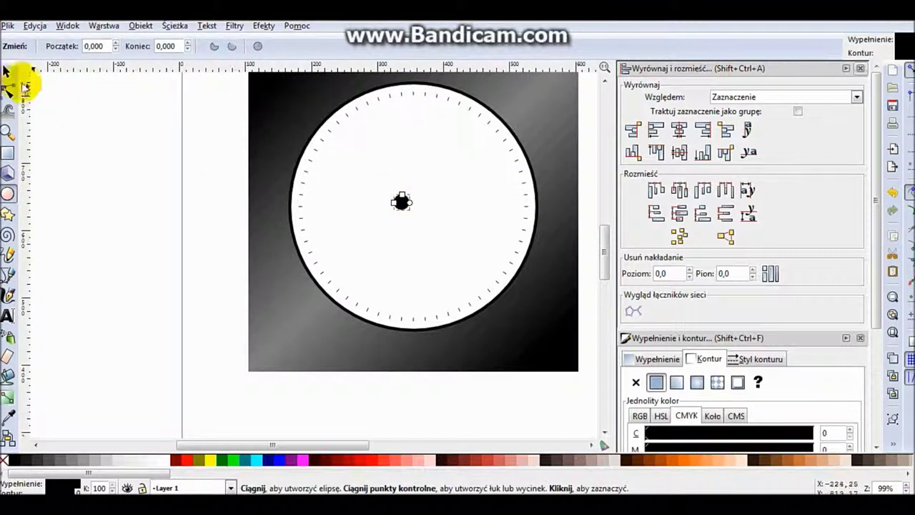
Centre the small black pivot circle on the white cover circle, both horizontally and vertically.
left_click(7, 72)
left_click(442, 162, "shift")
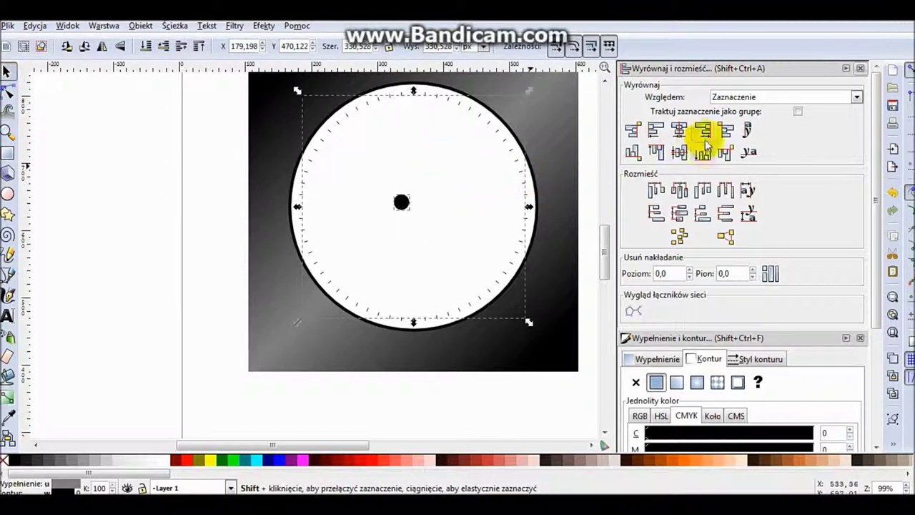
left_click(679, 129)
left_click(679, 152)
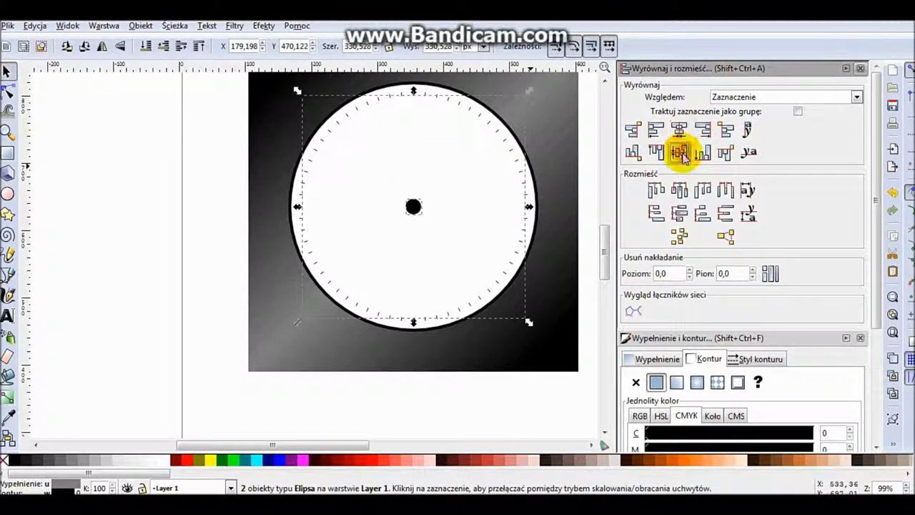
left_click(159, 239)
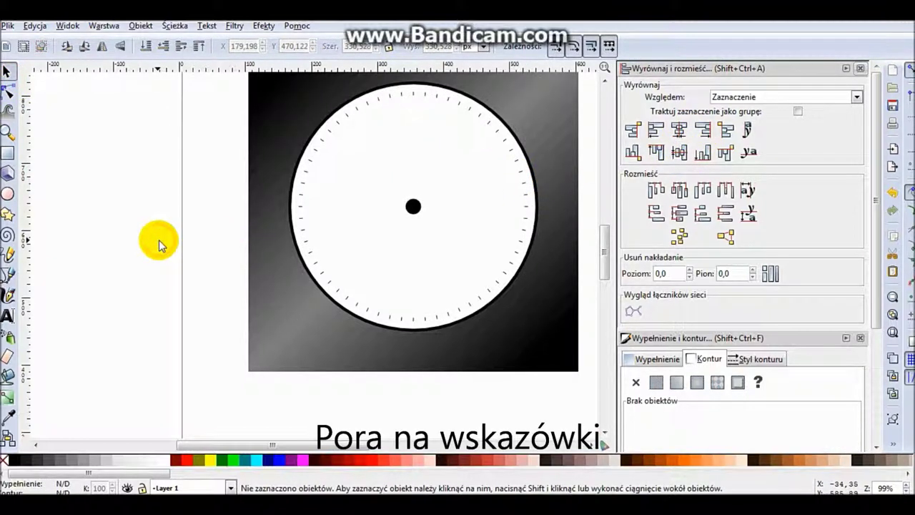
Draw a thin horizontal black rectangle about 122 × 5 px beside the clock as the hour hand.
left_click(8, 152)
left_click_drag(77, 220, 153, 226)
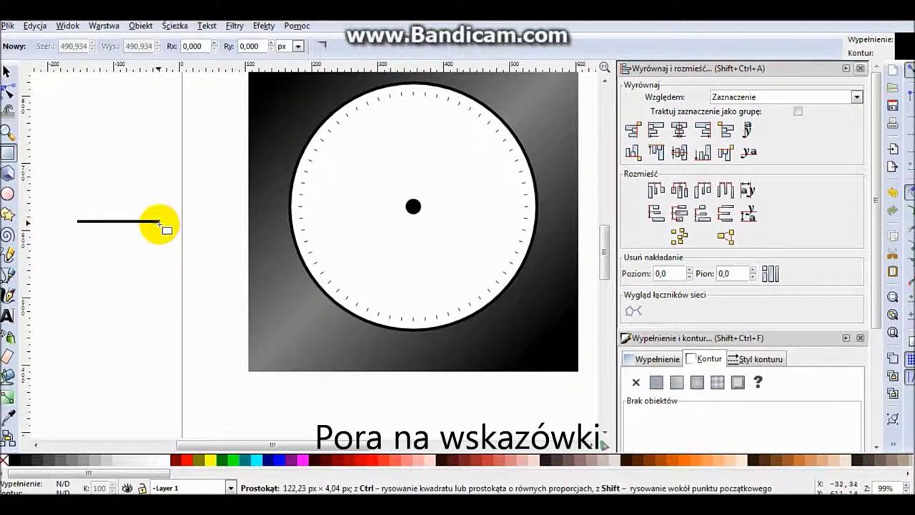
left_click_drag(159, 222, 159, 222)
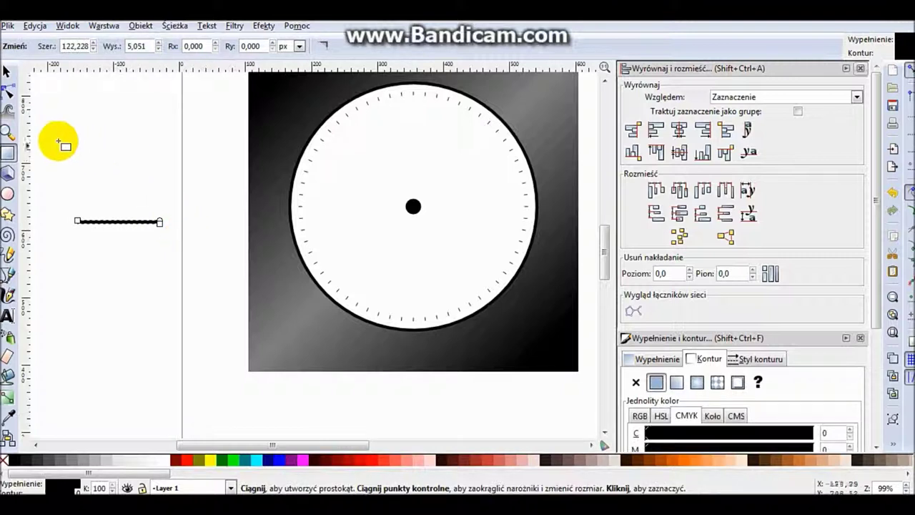
Draw a black circle about 19 px wide and place it over the horizontal hand near its right end.
left_click(10, 191)
left_click(143, 198)
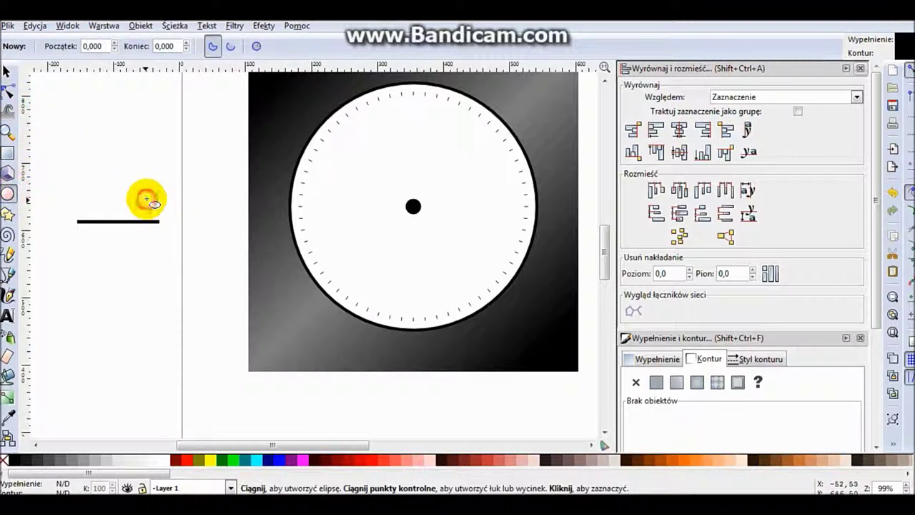
mouse_move(154, 217)
left_mouse_down()
mouse_move(167, 229)
mouse_move(162, 223)
left_mouse_up()
left_click(8, 73)
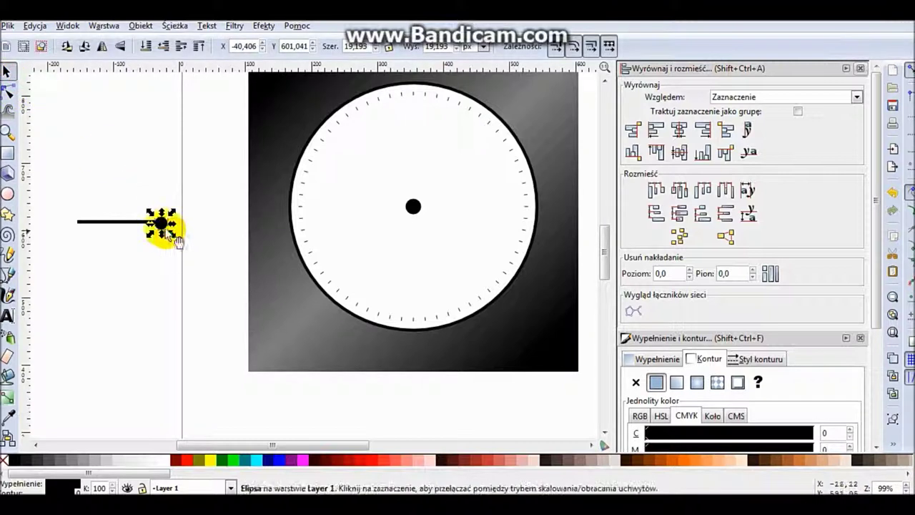
left_click_drag(169, 236, 155, 234)
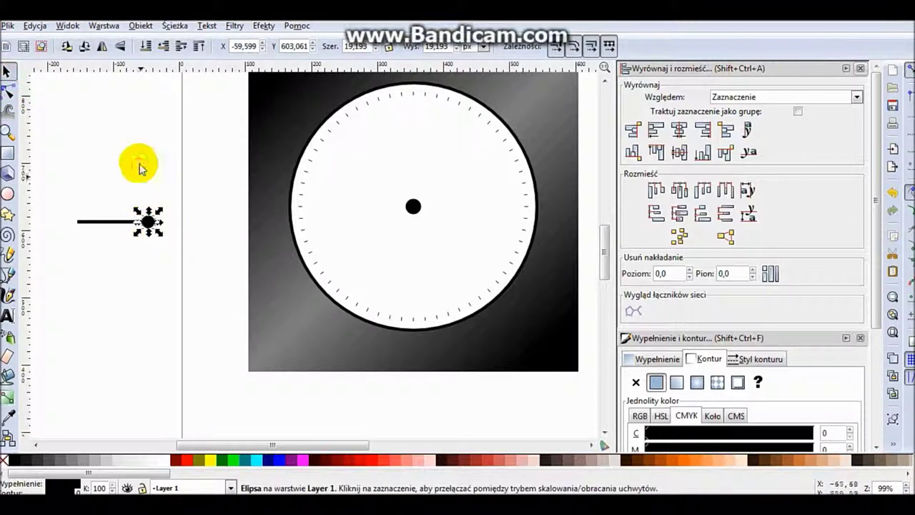
left_click(143, 191)
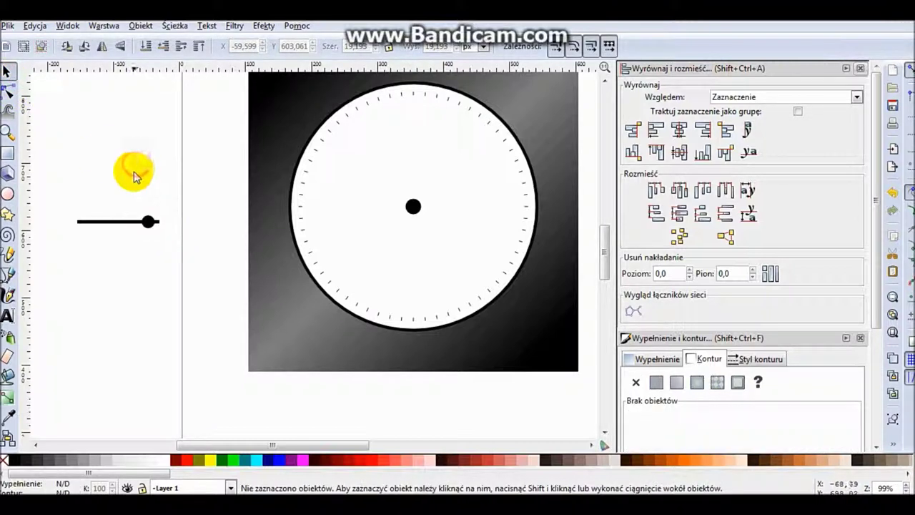
Duplicate the black circle on the hand, fill the copy with lime green and shrink it to about 11 px.
left_click(149, 223)
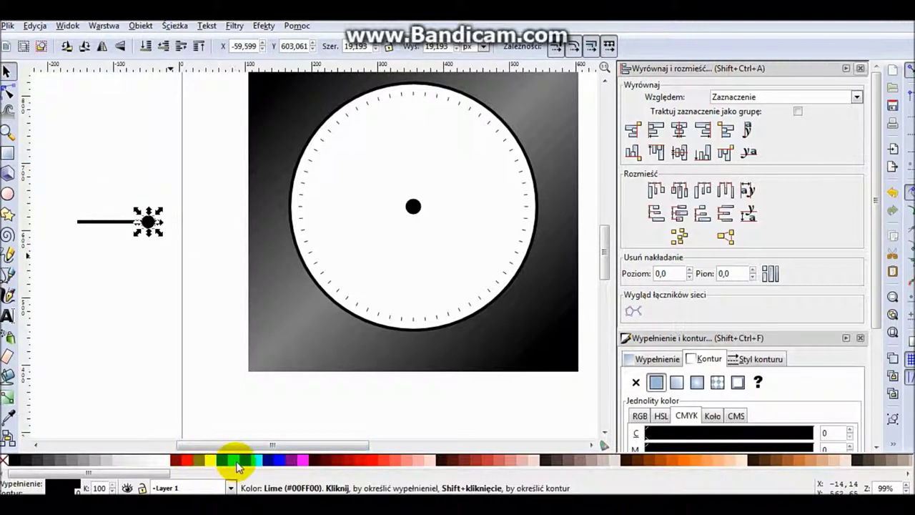
left_click(238, 466)
left_click_drag(161, 211, 154, 216)
left_click(156, 215)
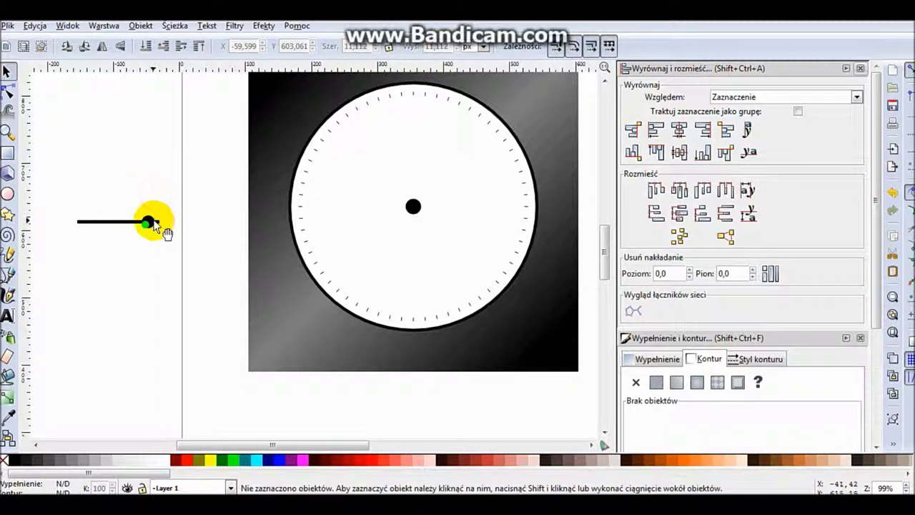
Centre the green circle on the black circle of the hand, both horizontally and vertically.
left_click(156, 225)
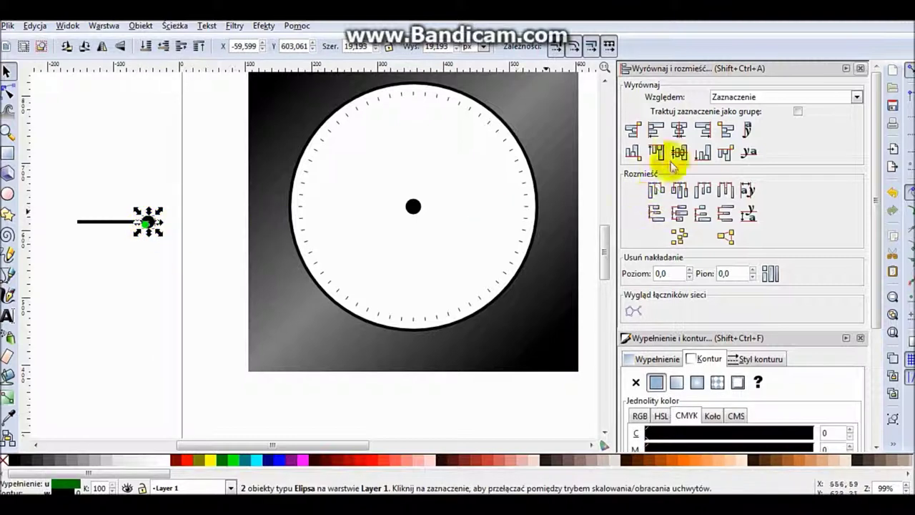
left_click(678, 130)
left_click(681, 152)
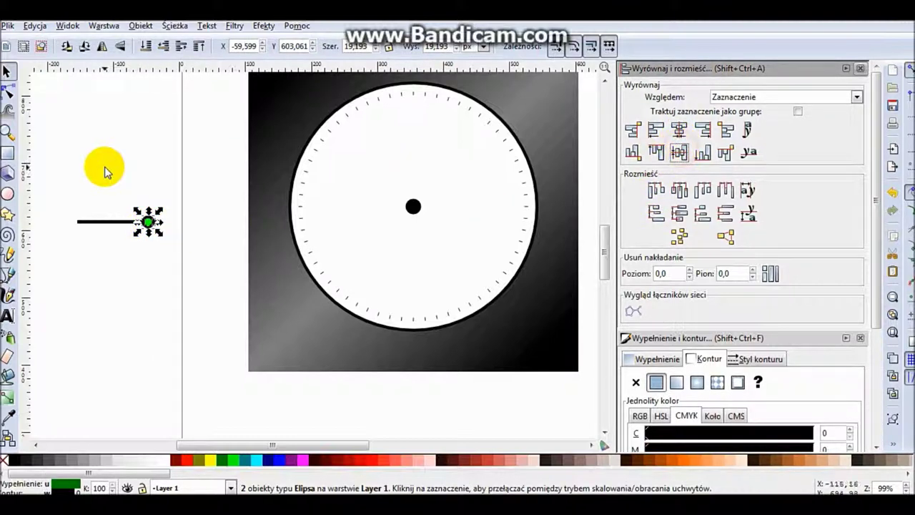
left_click(104, 166)
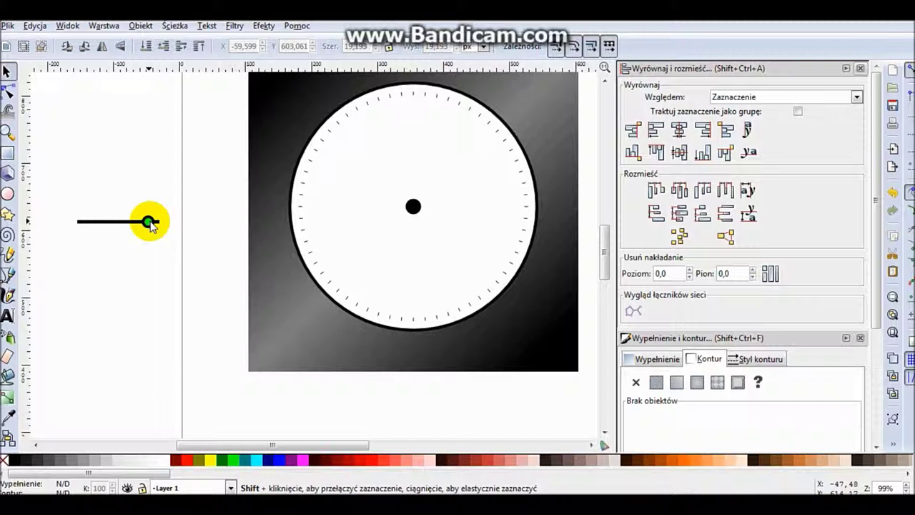
left_click(148, 221)
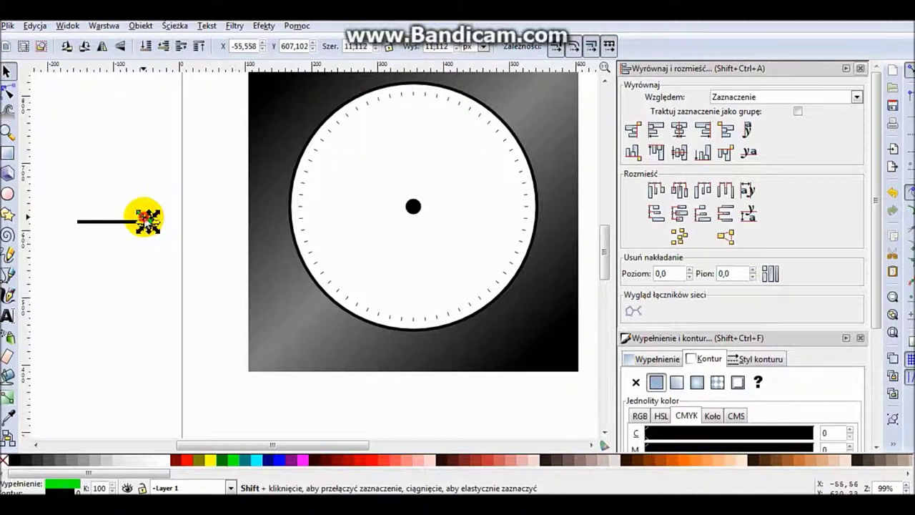
left_click(159, 214)
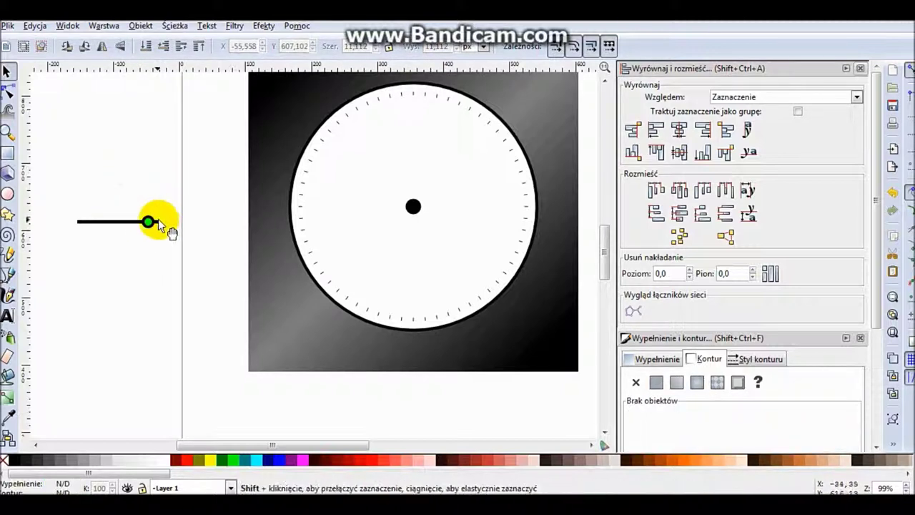
left_click(152, 222)
left_click(162, 226)
left_click(163, 227)
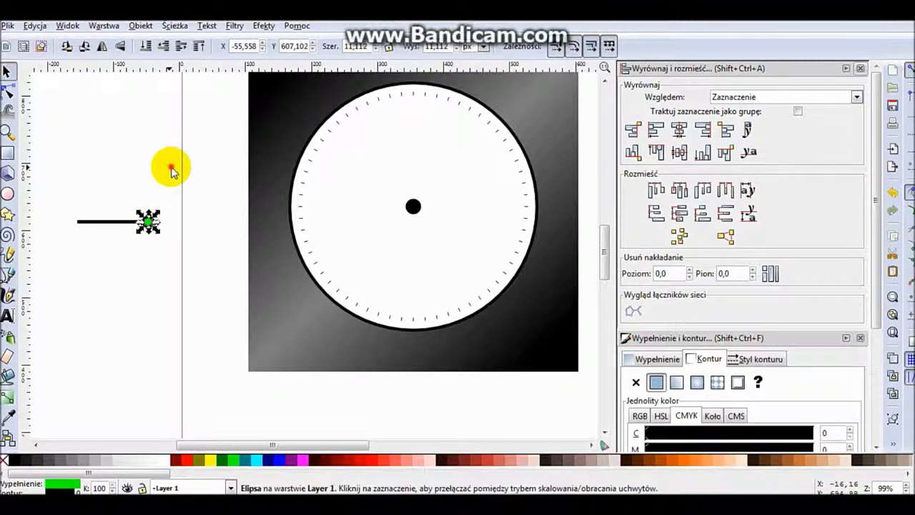
left_click(169, 167)
Group the green circle, the black circle and the horizontal rectangle of the hand.
left_click(6, 132)
left_click(143, 221)
left_click(115, 199)
left_click(7, 72)
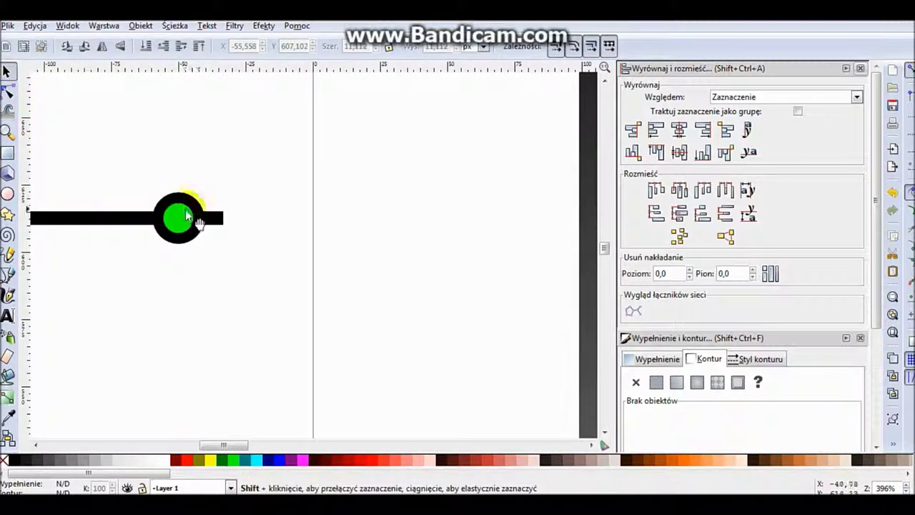
left_click(180, 212)
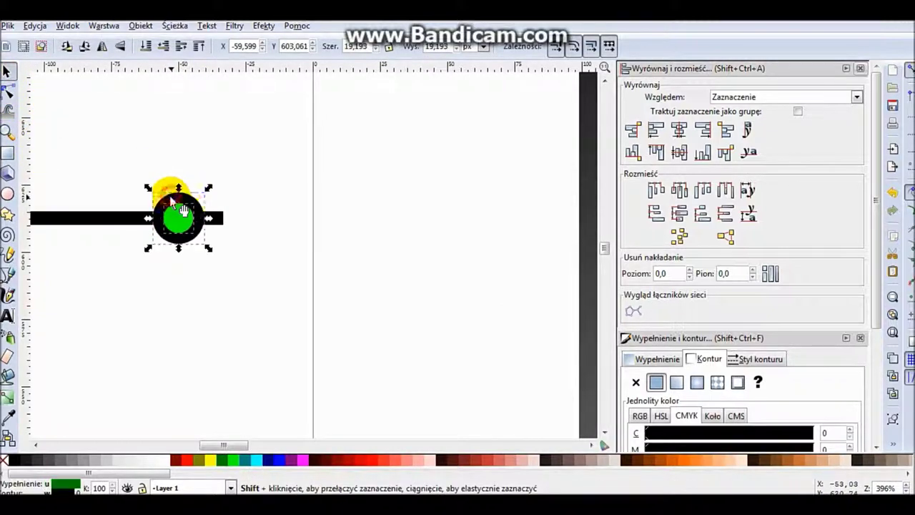
left_click(101, 219, "shift")
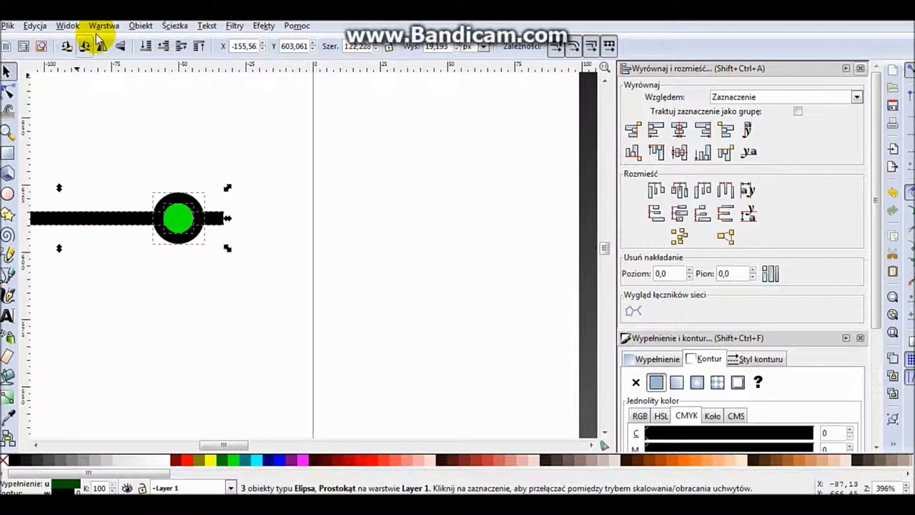
left_click(140, 25)
left_click(161, 81)
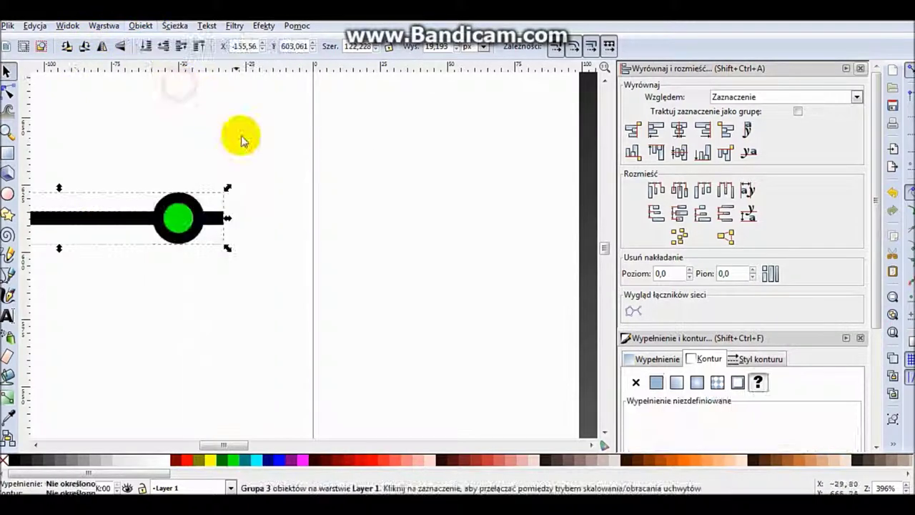
left_click(241, 135)
Move the grouped hand onto the dial so it runs from the central pivot towards 3 o'clock.
left_click(8, 131)
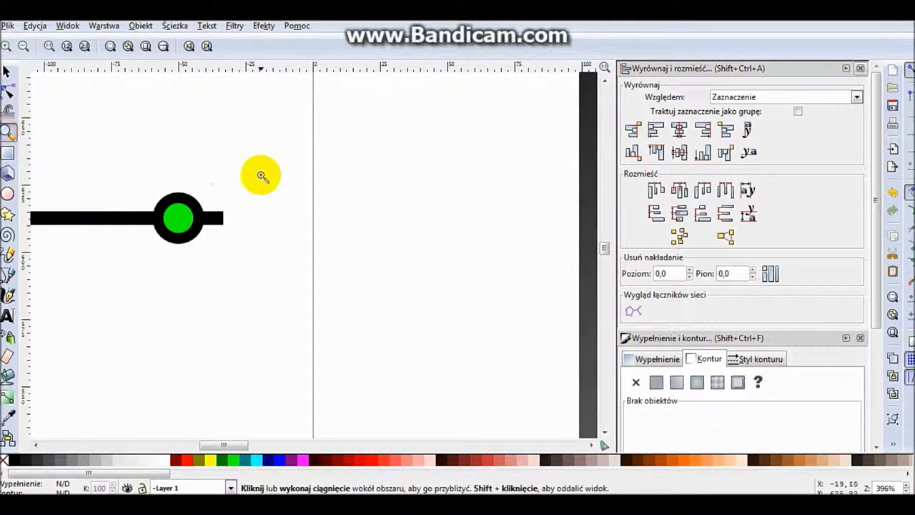
left_click(258, 175, "shift")
left_click(257, 175, "shift")
left_click(255, 177, "shift")
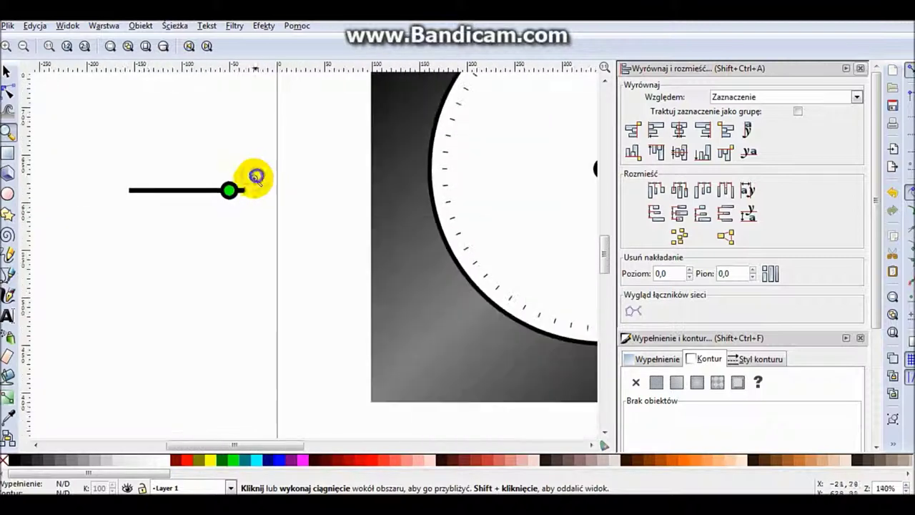
left_click(259, 180, "shift")
left_click_drag(300, 443, 333, 443)
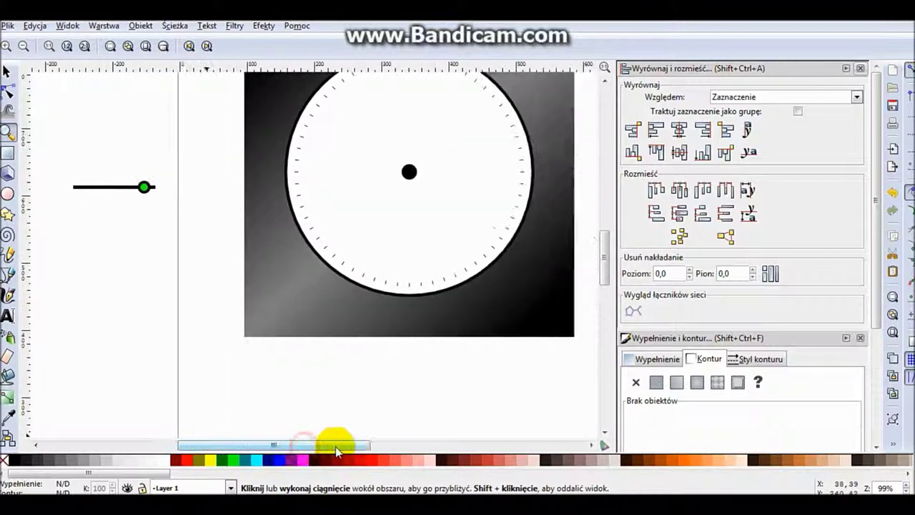
left_click_drag(606, 284, 603, 244)
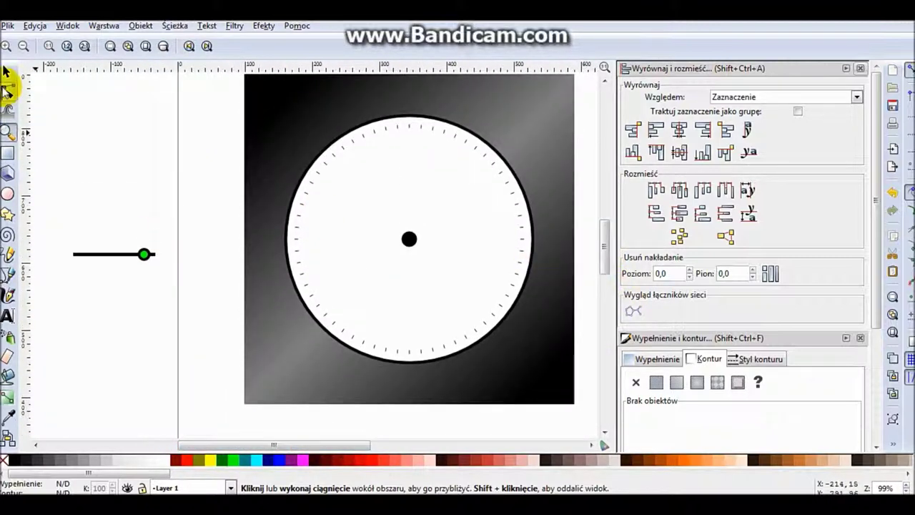
left_click(7, 72)
left_click_drag(124, 263, 472, 250)
left_click(473, 246)
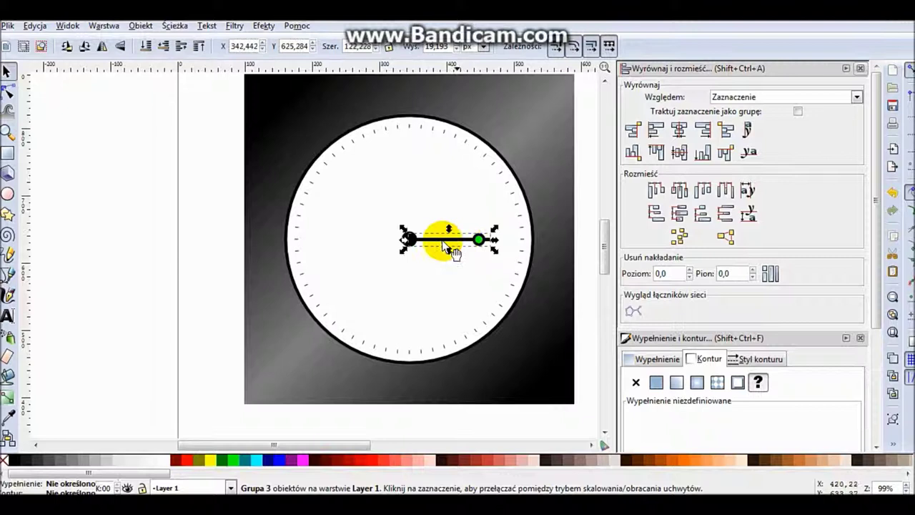
left_click(135, 236)
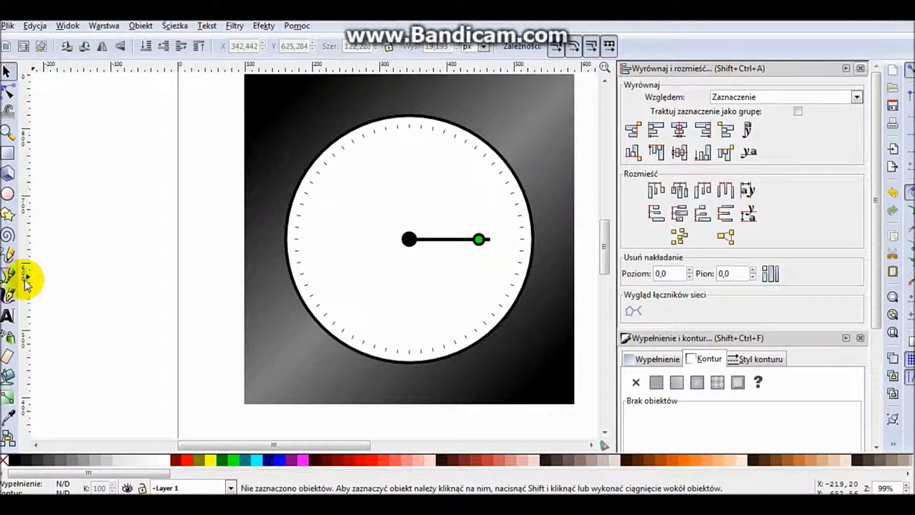
Draw a thin vertical black rectangle about 5 × 161 px and place it from the pivot up towards 12 o'clock.
left_click(7, 153)
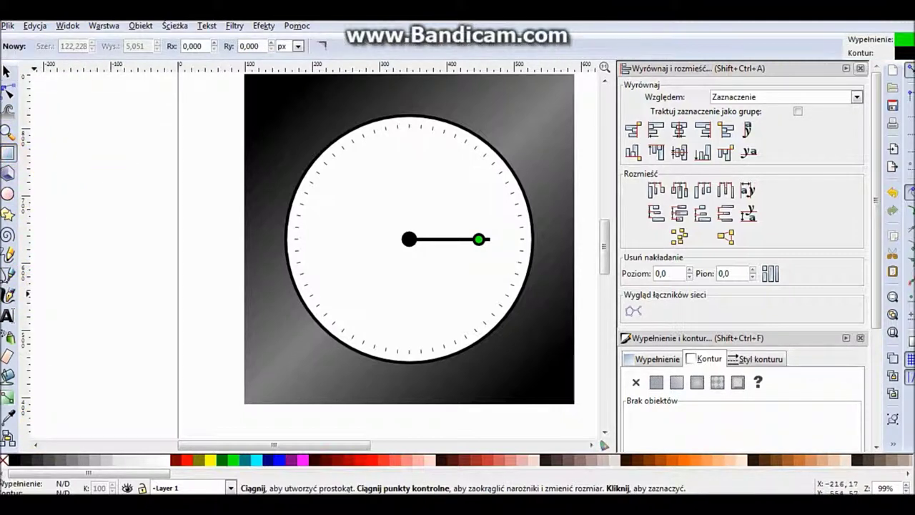
mouse_move(106, 135)
left_mouse_down()
mouse_move(105, 284)
mouse_move(104, 233)
mouse_move(105, 243)
left_mouse_up()
left_click(8, 71)
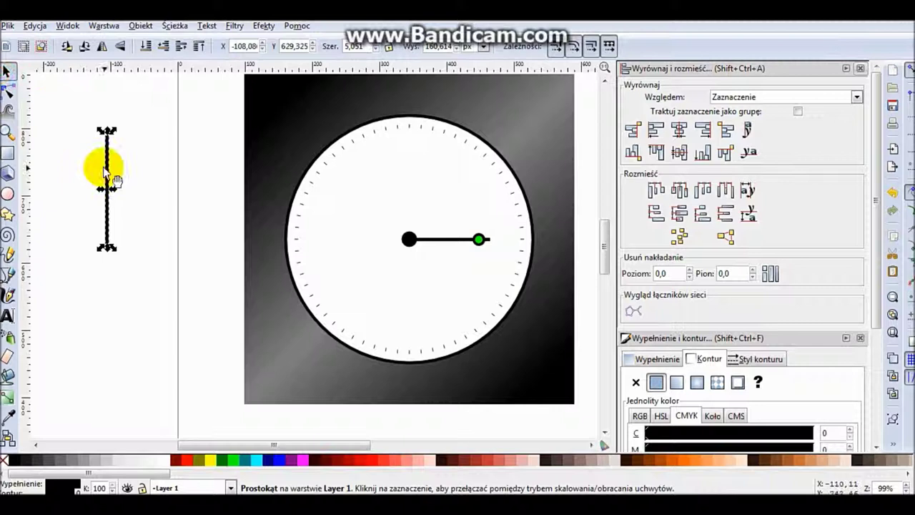
left_click_drag(114, 170, 412, 171)
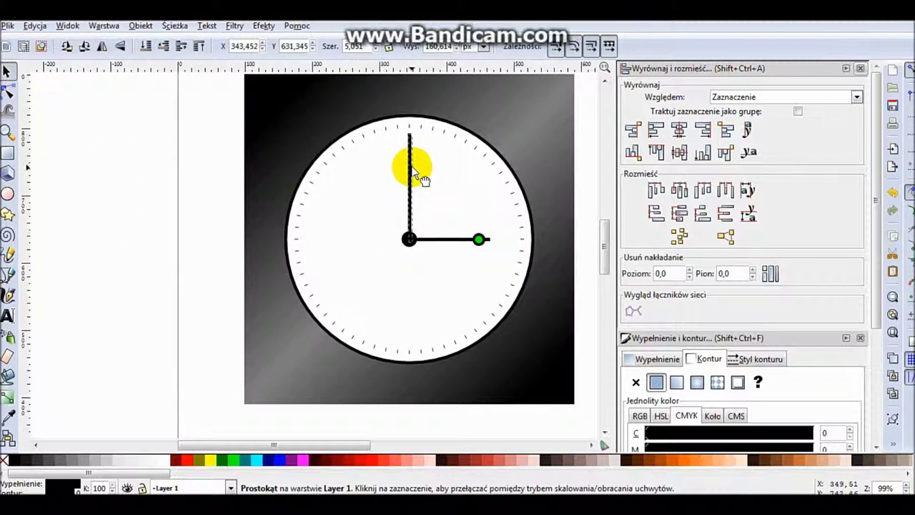
left_click_drag(422, 179, 421, 184)
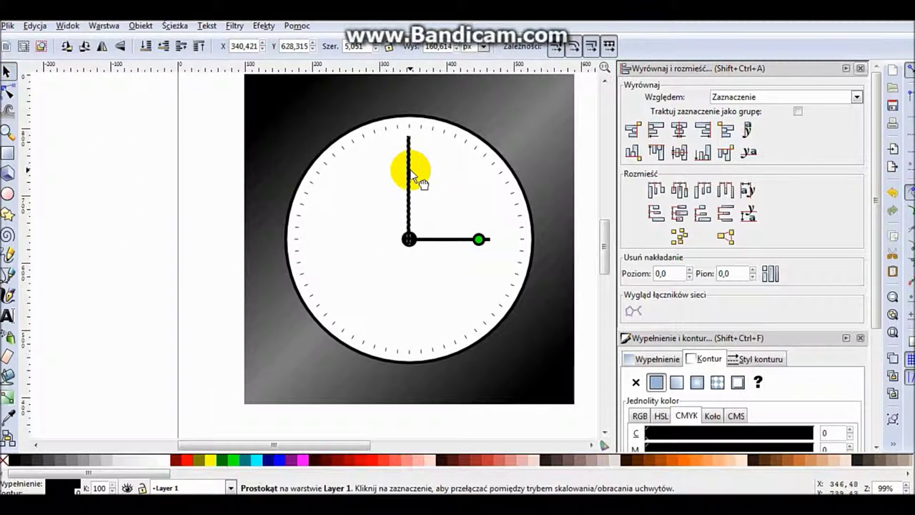
left_click(100, 194)
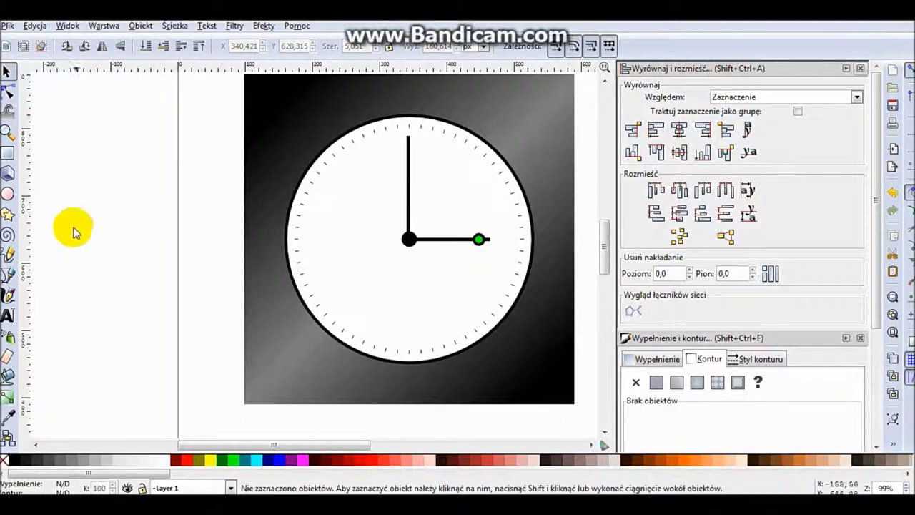
Draw a lime green circle about 16 px wide beside the clock as an hour dot.
left_click(236, 461)
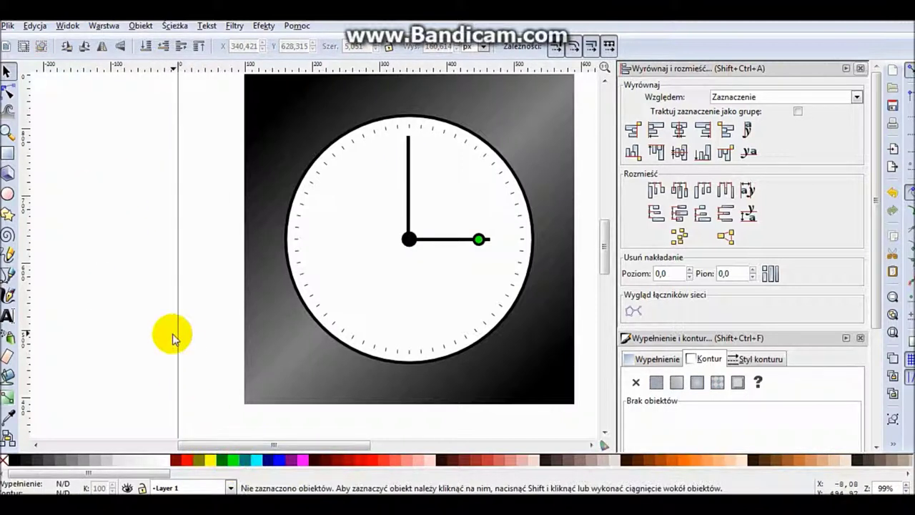
left_click(8, 193)
left_click_drag(113, 245, 123, 255)
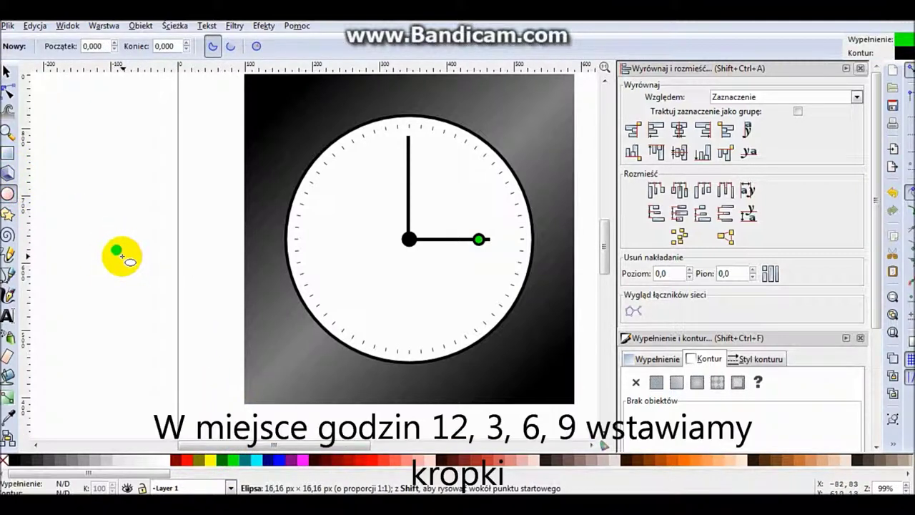
left_click_drag(124, 258, 123, 256)
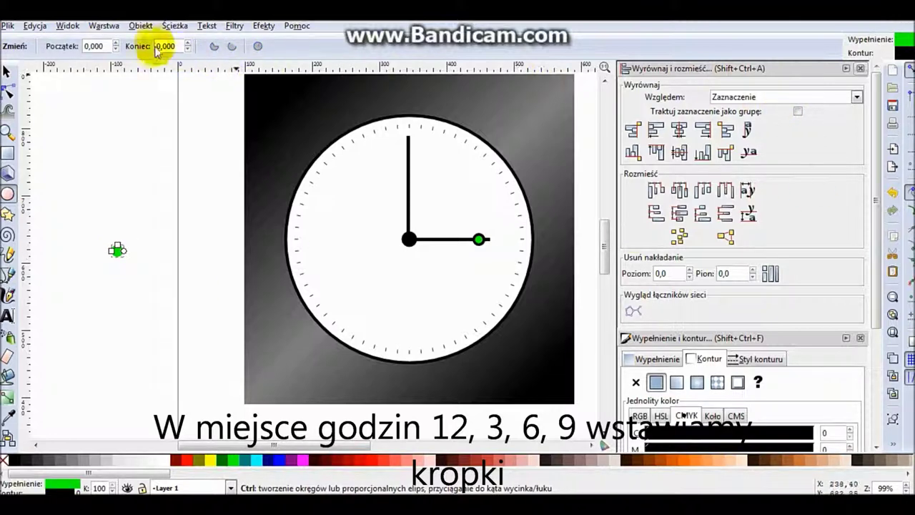
Give the green dot beside the clock a solid black outline 3 px wide.
left_click(140, 25)
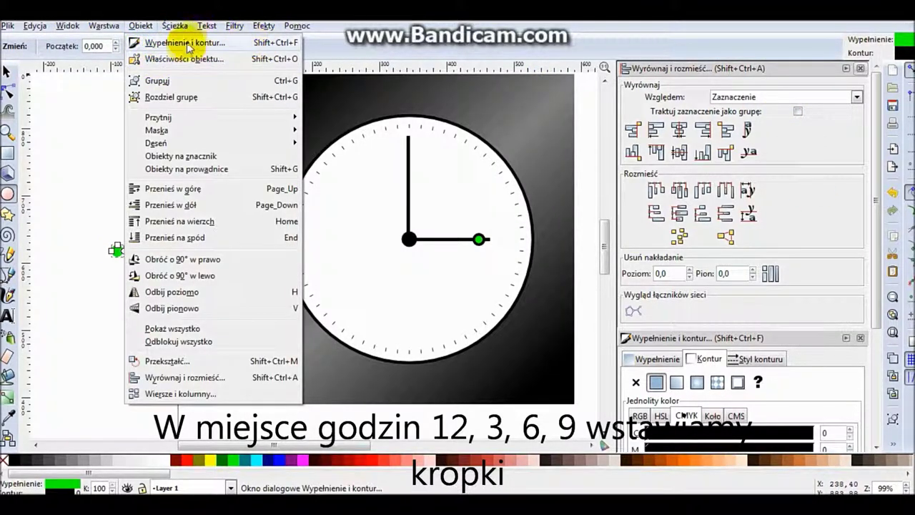
left_click(186, 44)
left_click_drag(878, 211, 868, 31)
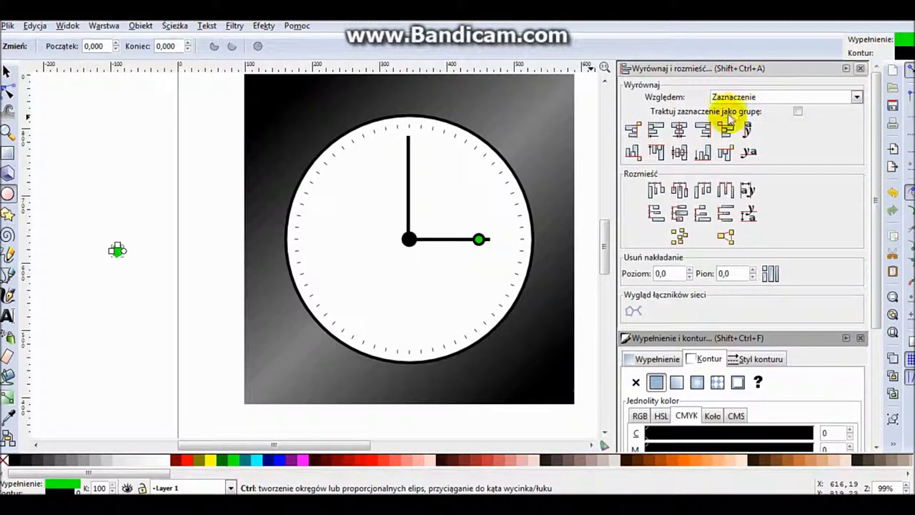
left_click_drag(874, 286, 870, 343)
left_click(764, 286)
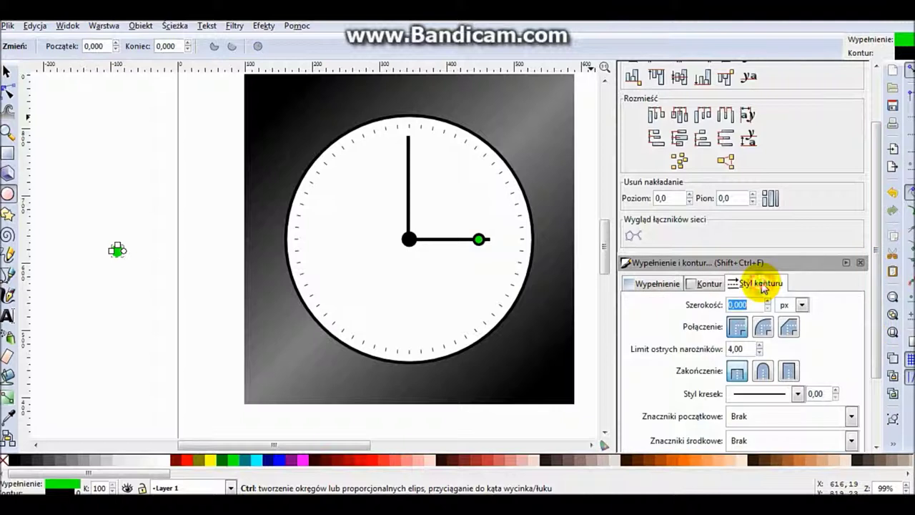
left_click(705, 284)
left_click(759, 284)
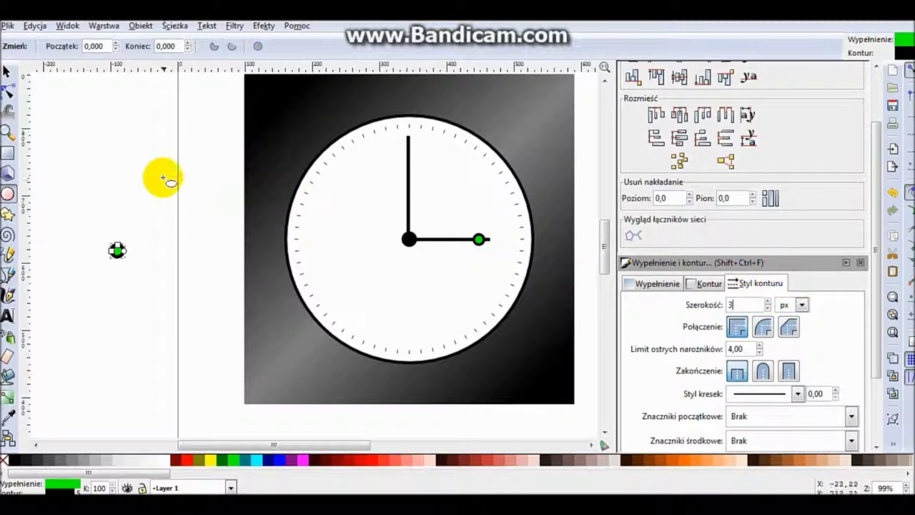
Move the outlined green dot onto the minute marks at the dial's 9 o'clock position.
left_click(6, 71)
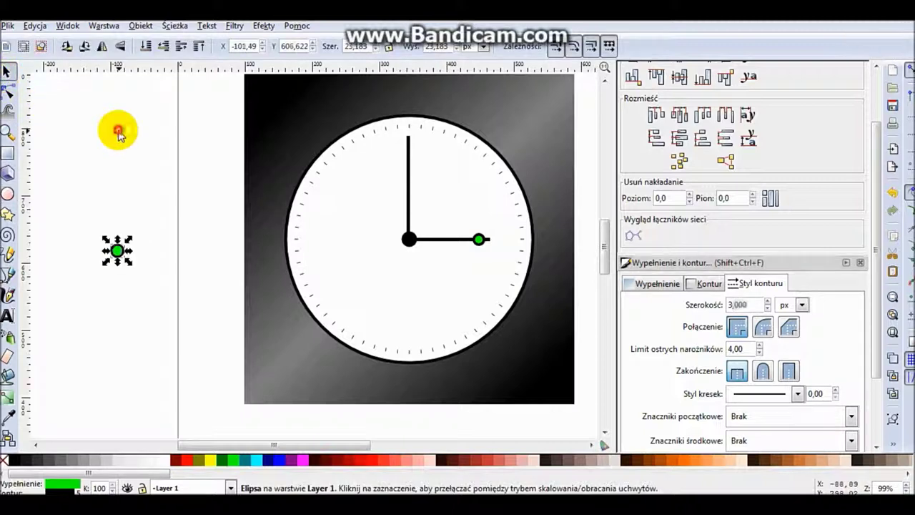
left_click(119, 132)
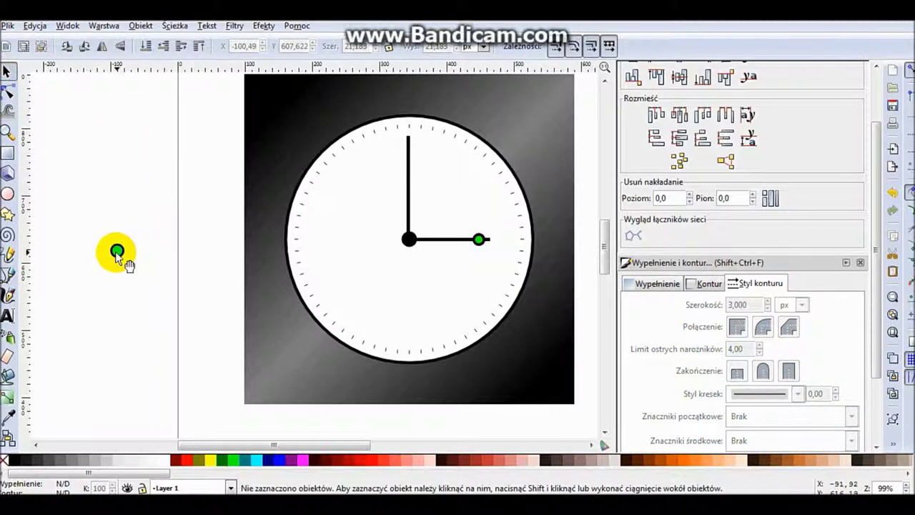
left_click_drag(199, 251, 299, 241)
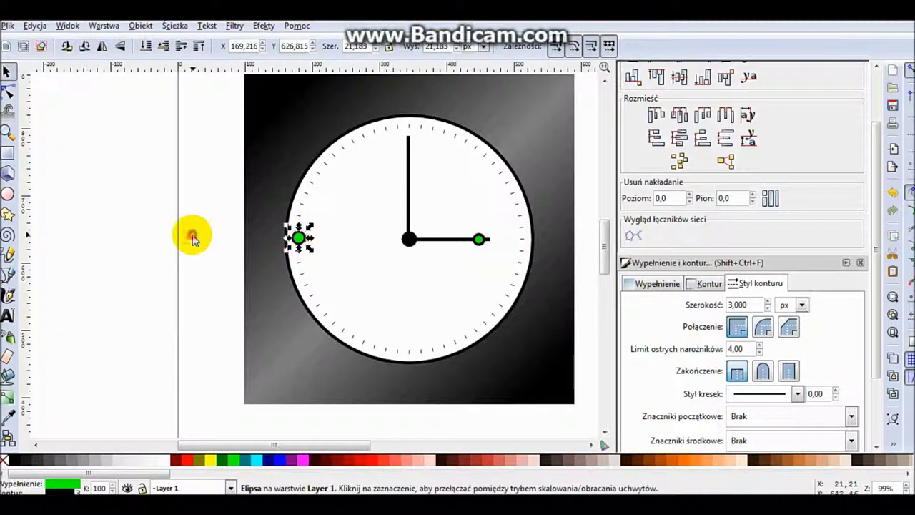
left_click(224, 241)
Duplicate the 9 o'clock dot and place copies at the 6 o'clock and 12 o'clock positions.
left_click(306, 241)
key("ctrl+d")
left_click_drag(306, 241, 412, 358)
key("ctrl+d")
left_click(281, 316)
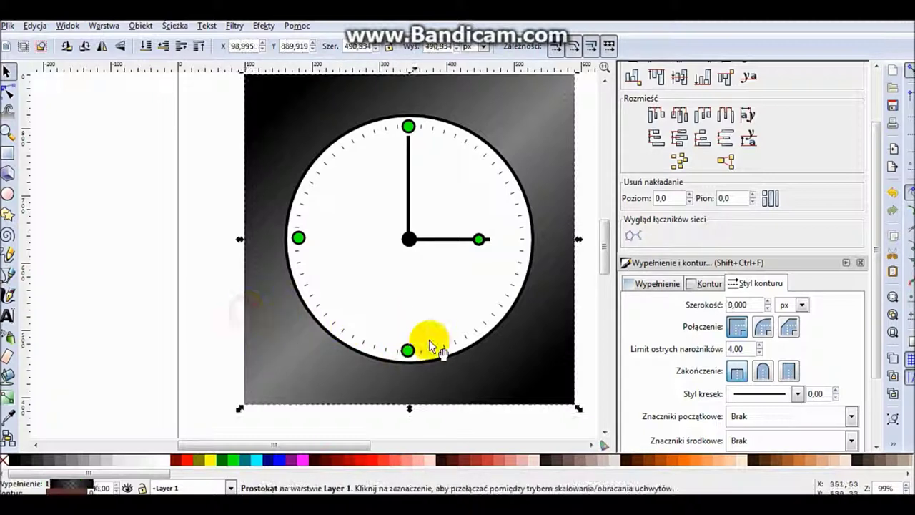
Duplicate the 6 o'clock dot and place the copy at the 3 o'clock position.
left_click(408, 350)
key("ctrl+d")
left_click_drag(409, 350, 530, 250)
left_click(160, 236)
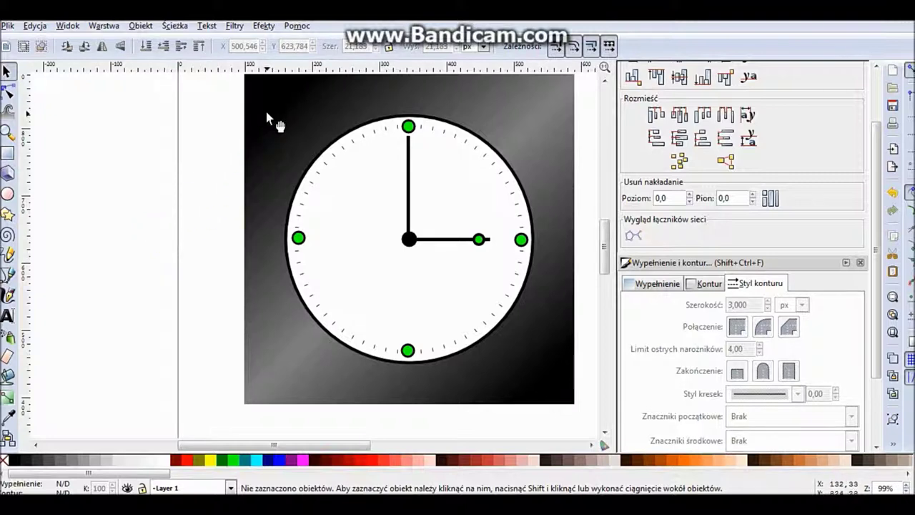
Open the Transform settings for the vertical black hand pointing towards 12 o'clock.
left_click(413, 190)
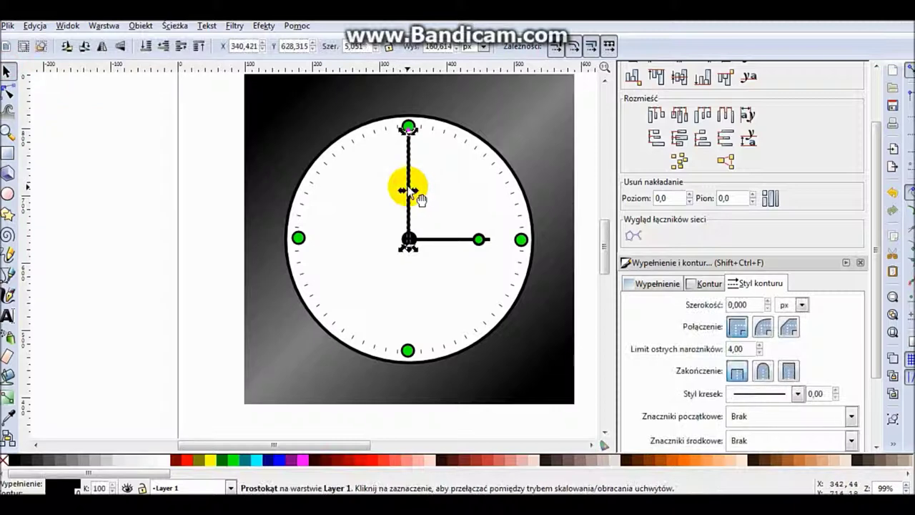
left_click(141, 26)
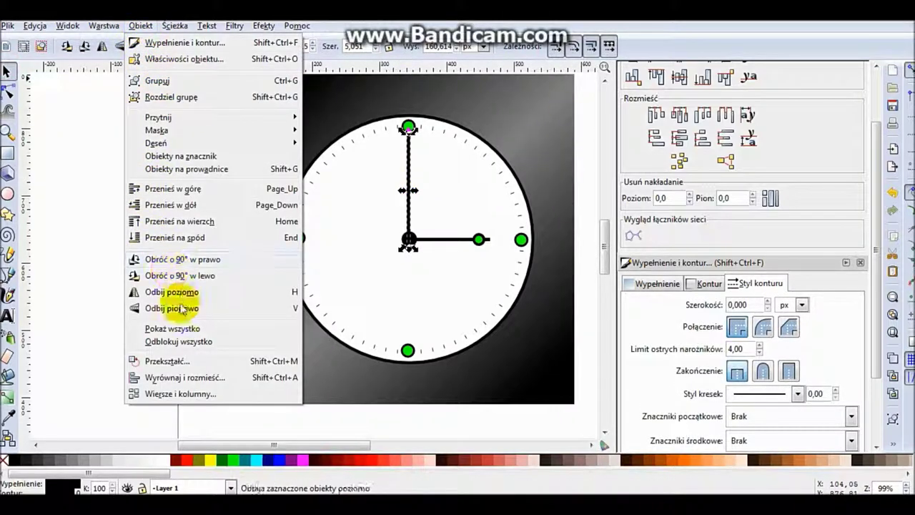
left_click(179, 360)
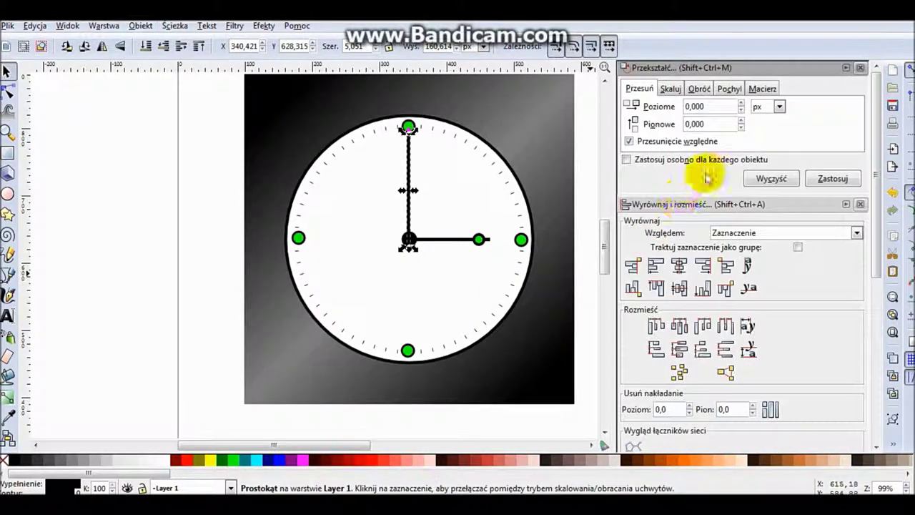